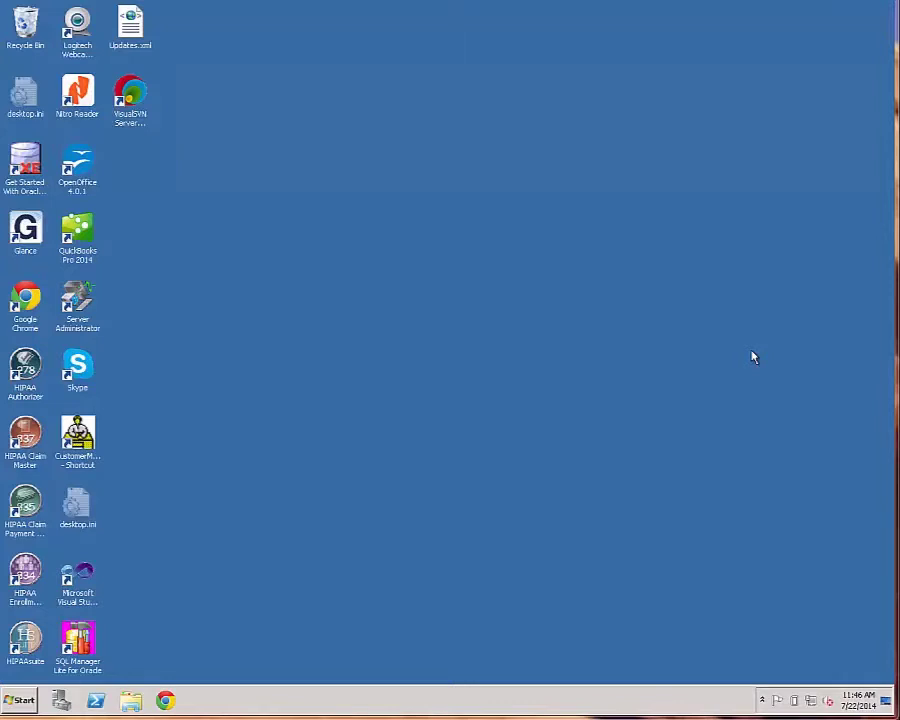
# - Launch HIPAA Claim Master and open the sample file 837PCLM.edi
pyautogui.click(24, 434)
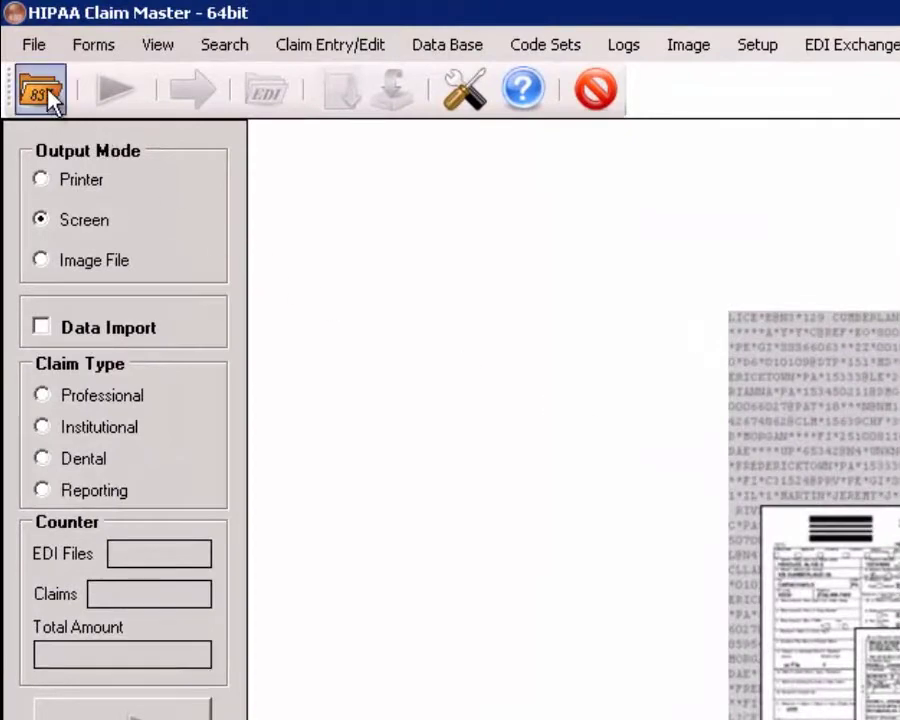
pyautogui.click(49, 95)
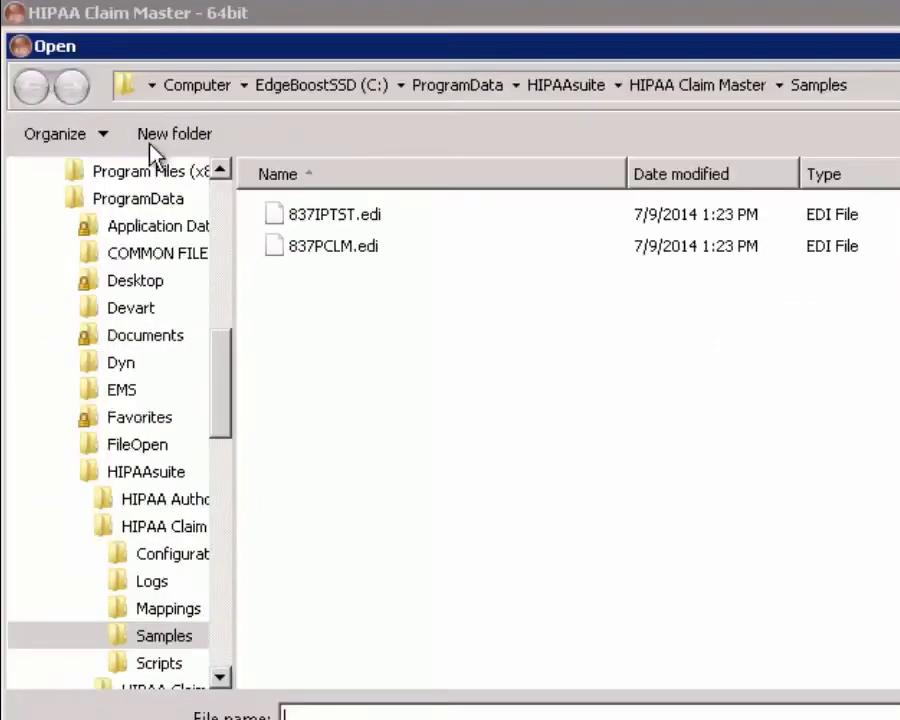
pyautogui.doubleClick(307, 250)
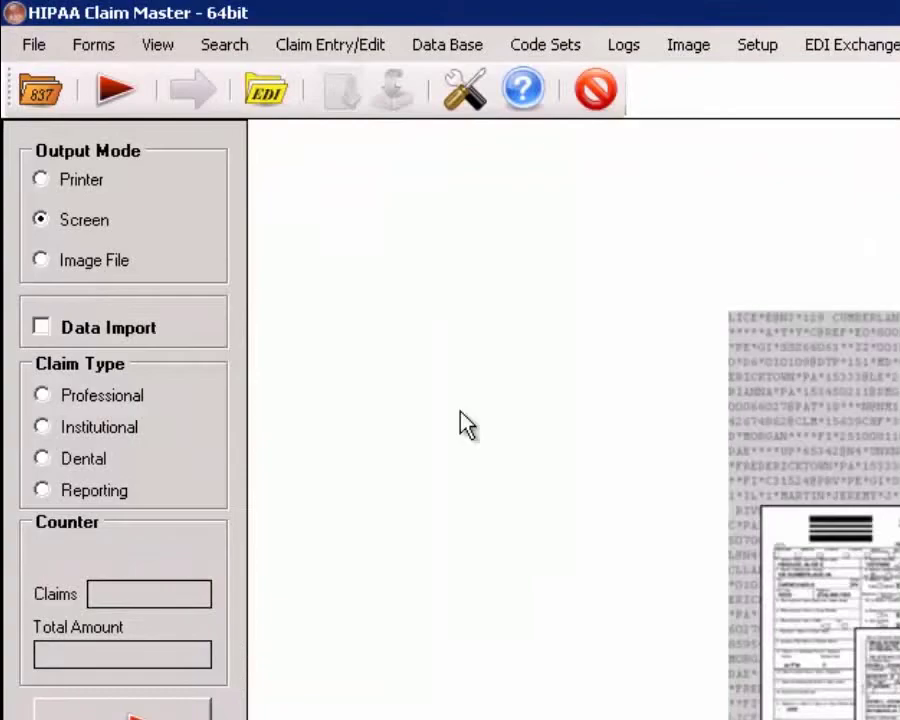
# - View the raw EDI segments of the loaded 837PCLM.edi file and close the viewer
pyautogui.click(272, 90)
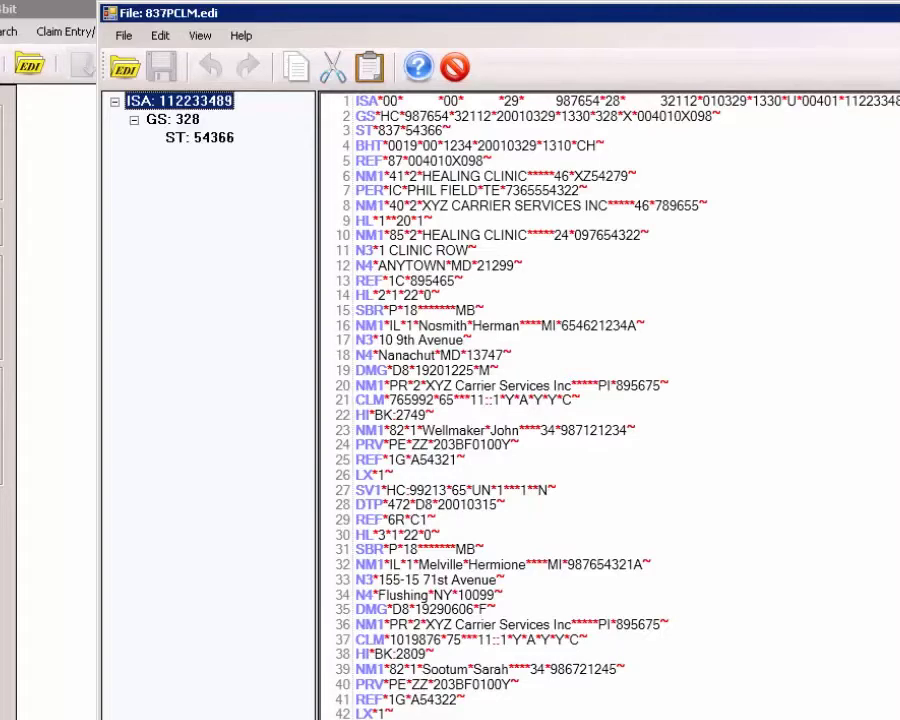
pyautogui.click(454, 66)
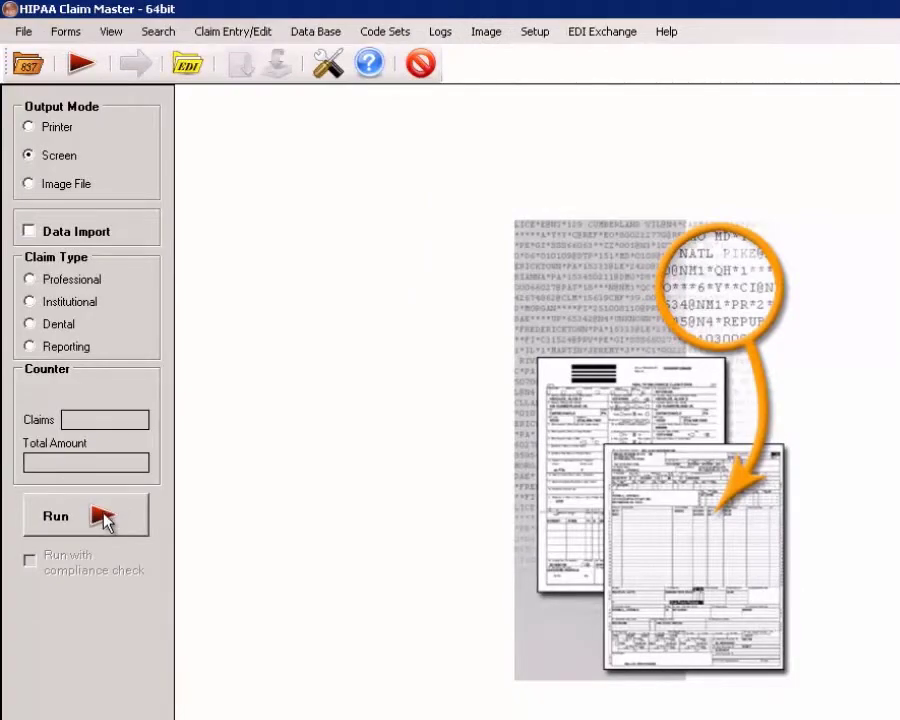
# - Run the loaded claims to screen output, review the first claim form and its additional information page, and close the preview
pyautogui.click(104, 517)
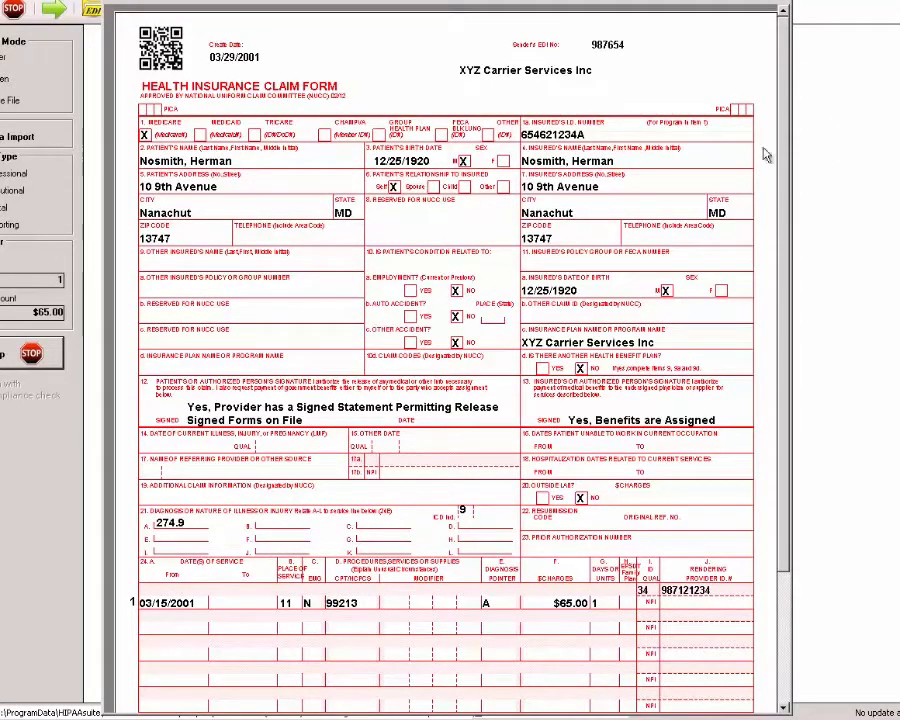
pyautogui.moveTo(788, 100); pyautogui.dragTo(776, 236)
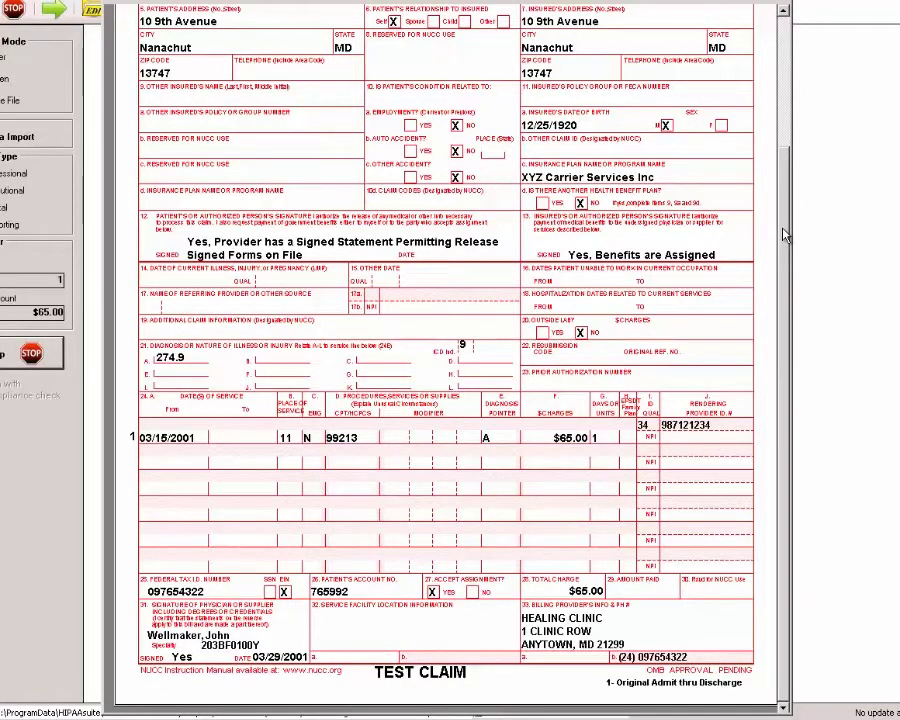
pyautogui.moveTo(785, 228); pyautogui.dragTo(785, 103)
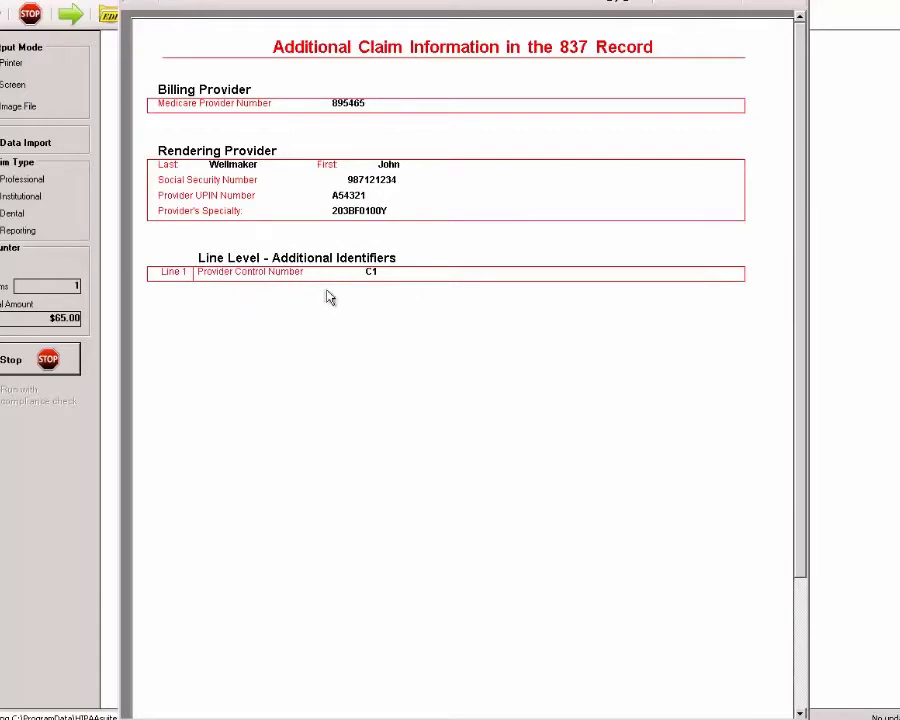
pyautogui.scroll(5, 330, 297)
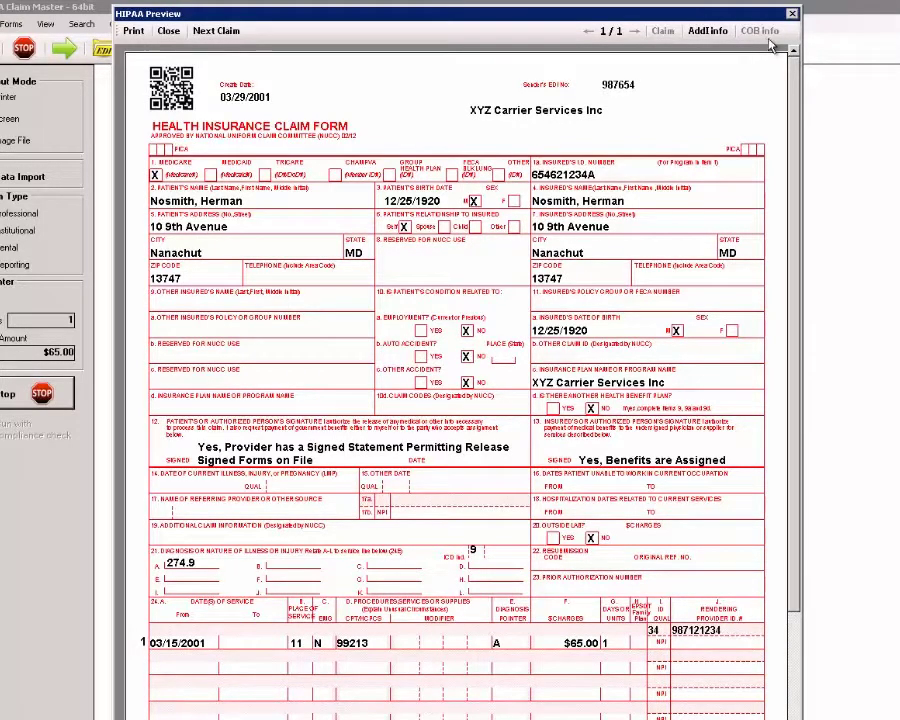
pyautogui.click(168, 30)
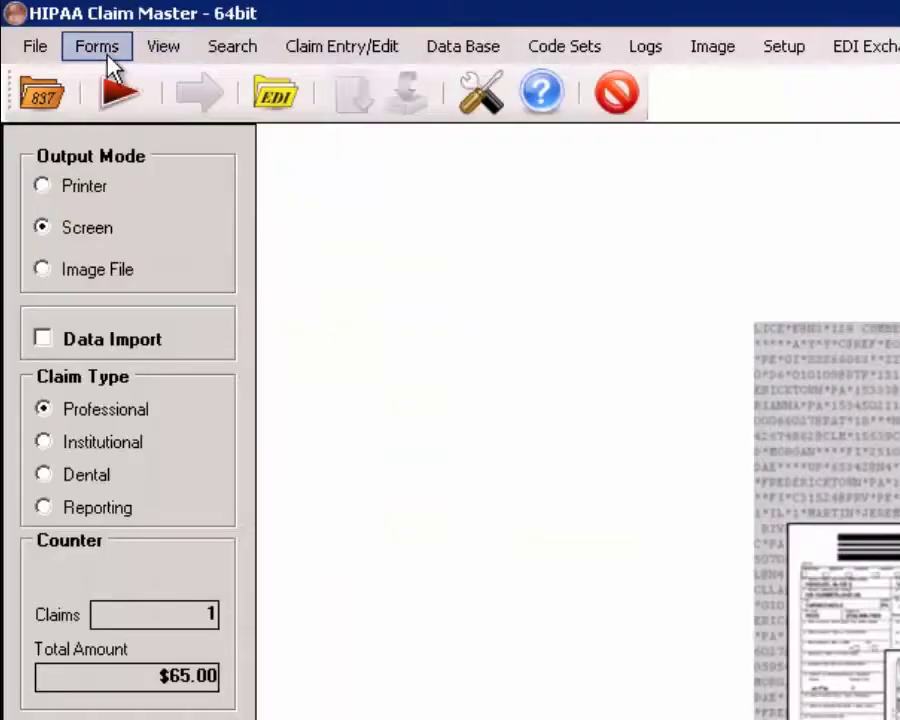
pyautogui.click(108, 57)
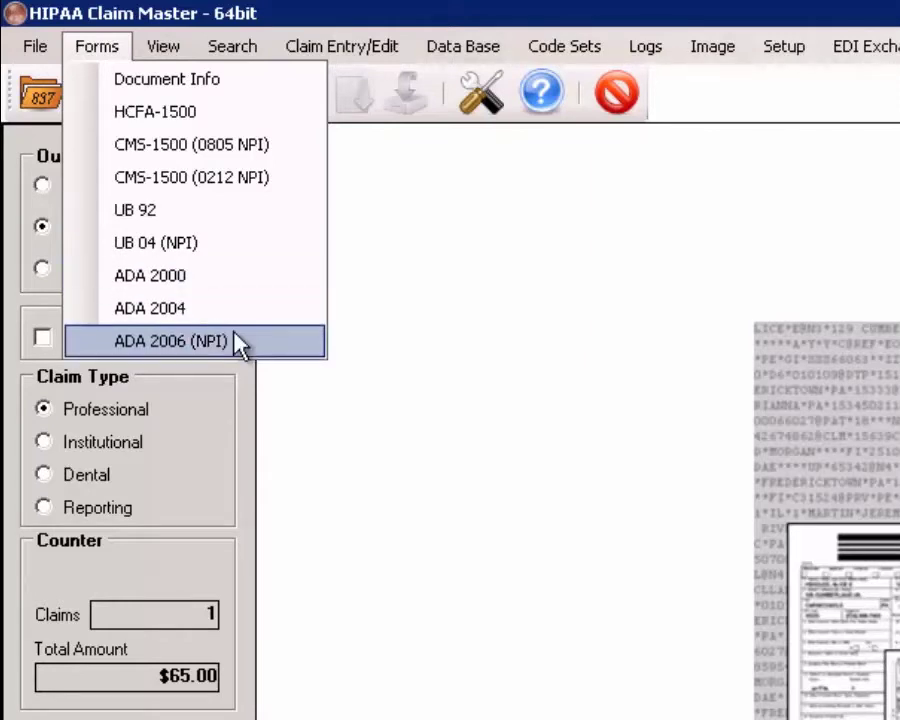
pyautogui.click(282, 362)
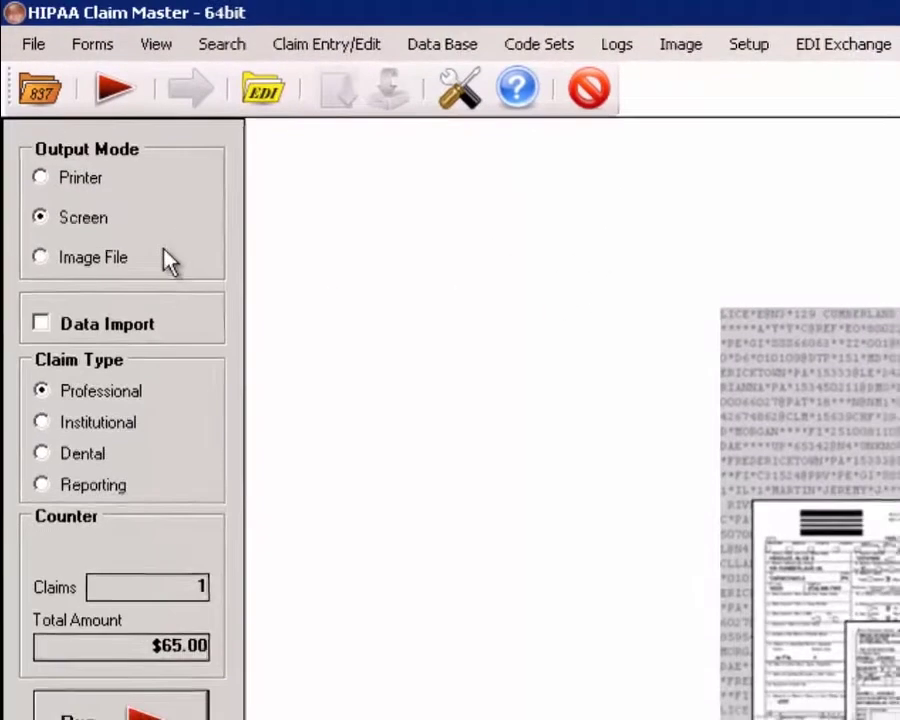
pyautogui.click(110, 712)
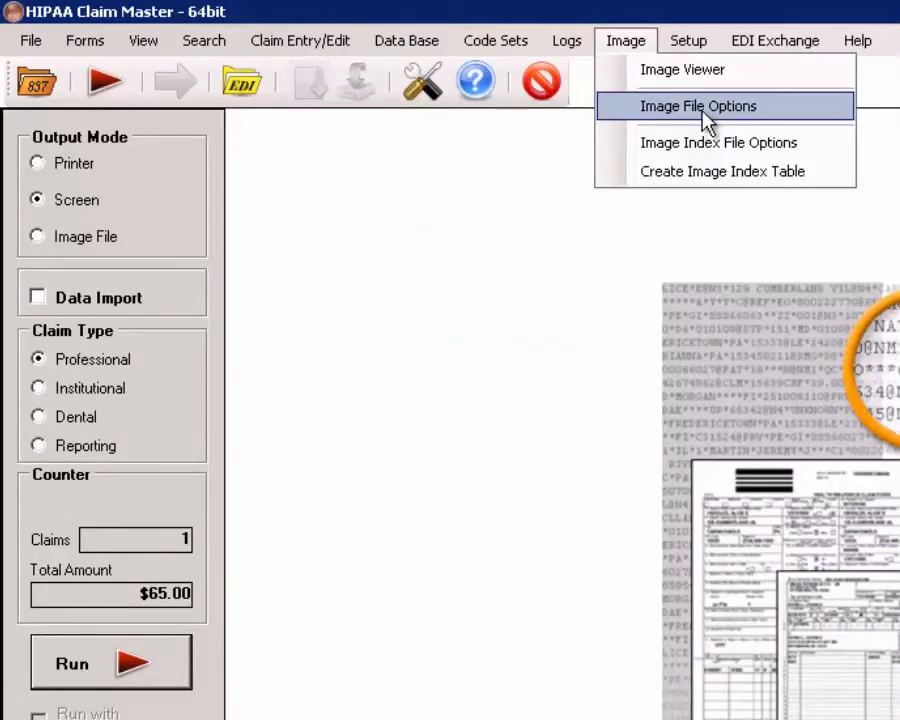
# - Examine the TIFF format settings in the image file options and return the image format to PDF
pyautogui.click(706, 110)
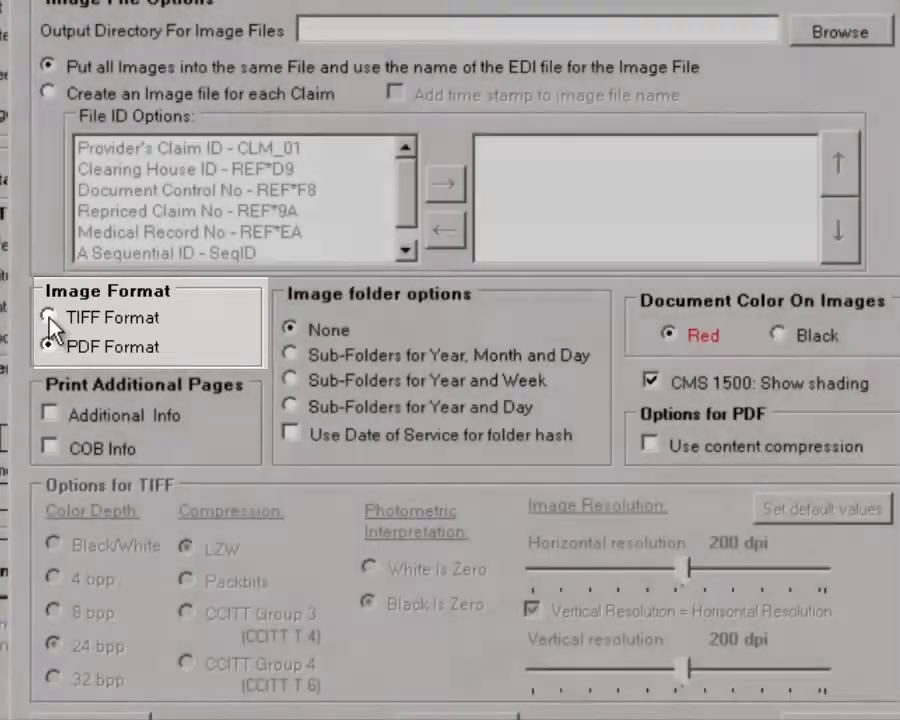
pyautogui.click(48, 317)
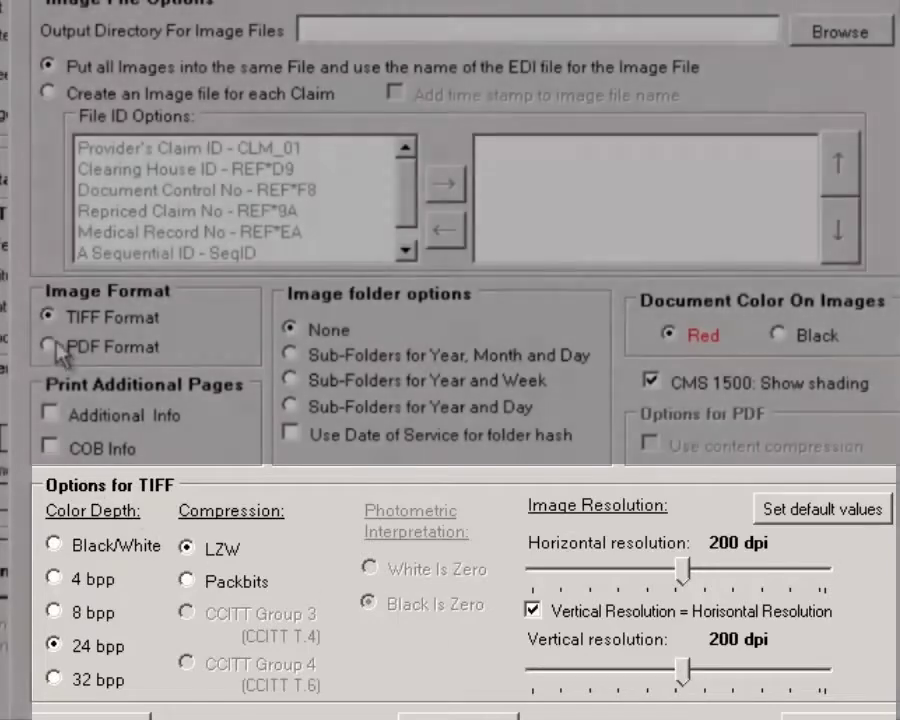
pyautogui.click(49, 344)
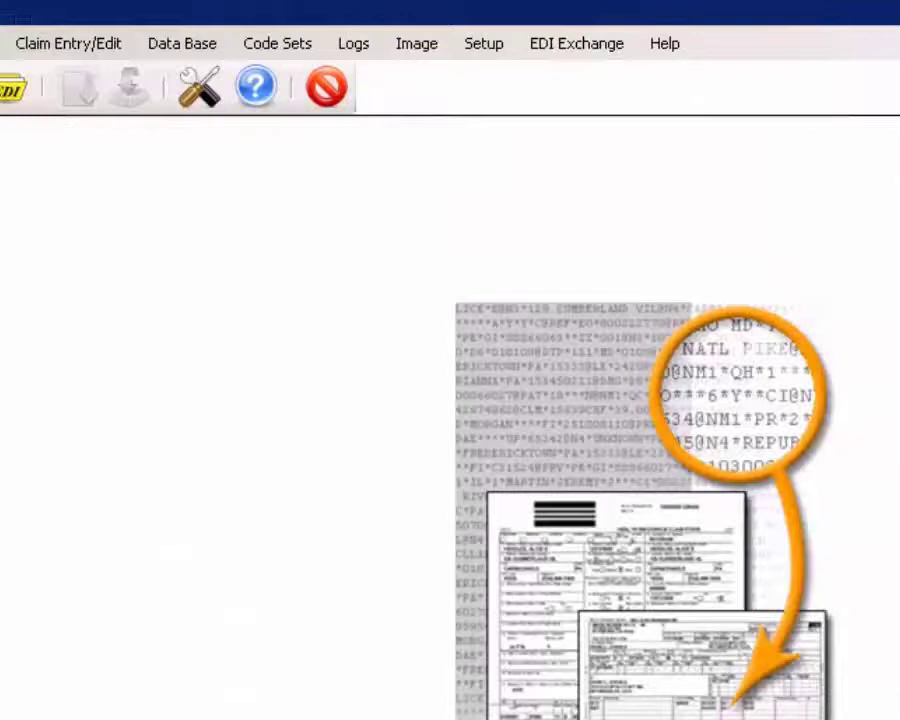
# - Examine the Database Export and ASCII Text File settings in the Image Index Configuration and close it
pyautogui.click(412, 45)
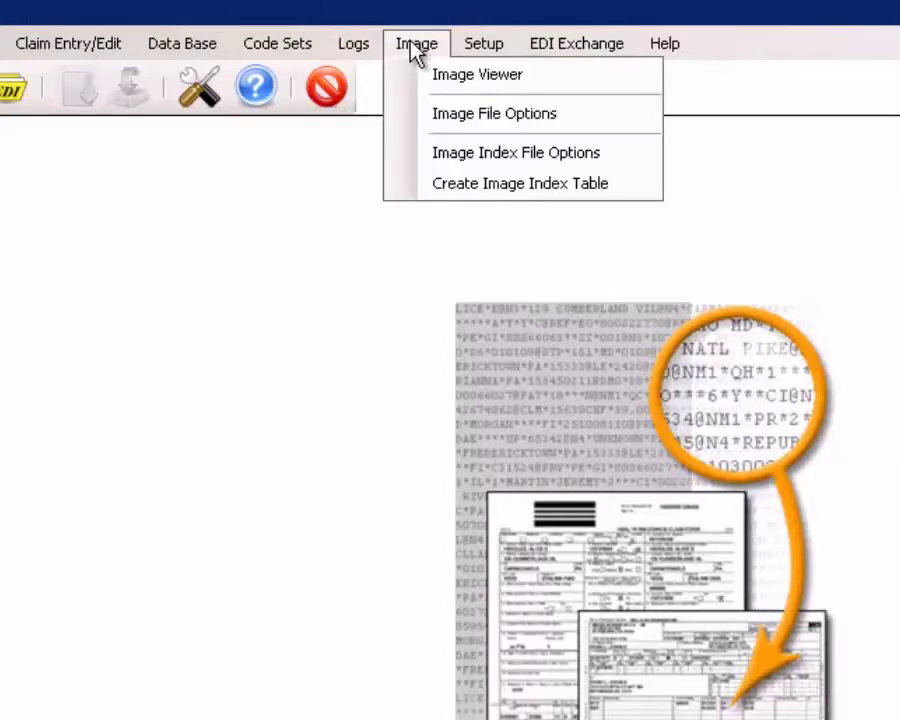
pyautogui.click(493, 161)
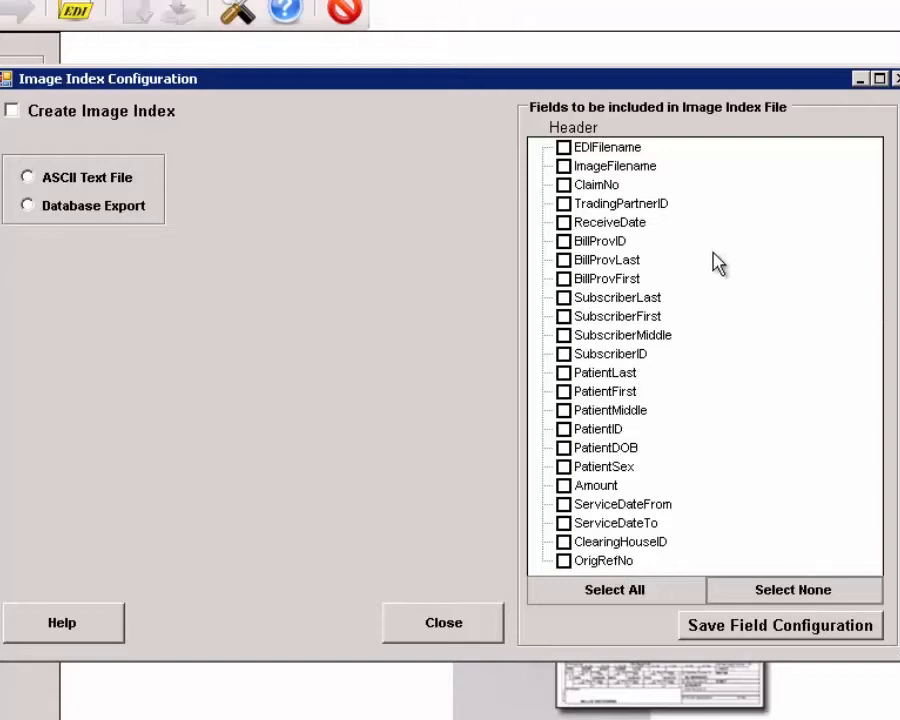
pyautogui.click(28, 206)
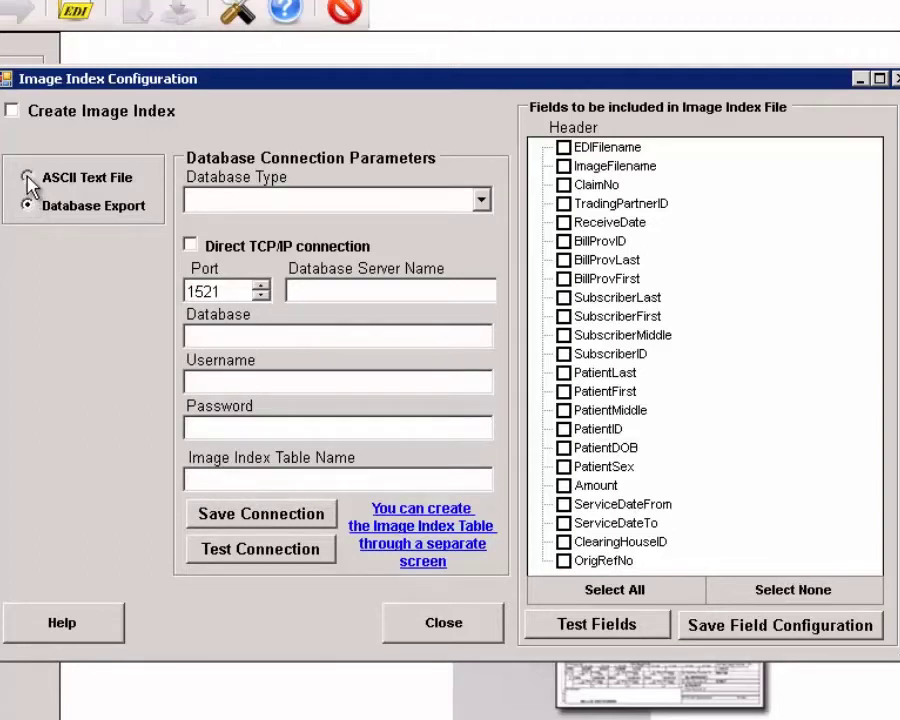
pyautogui.click(28, 178)
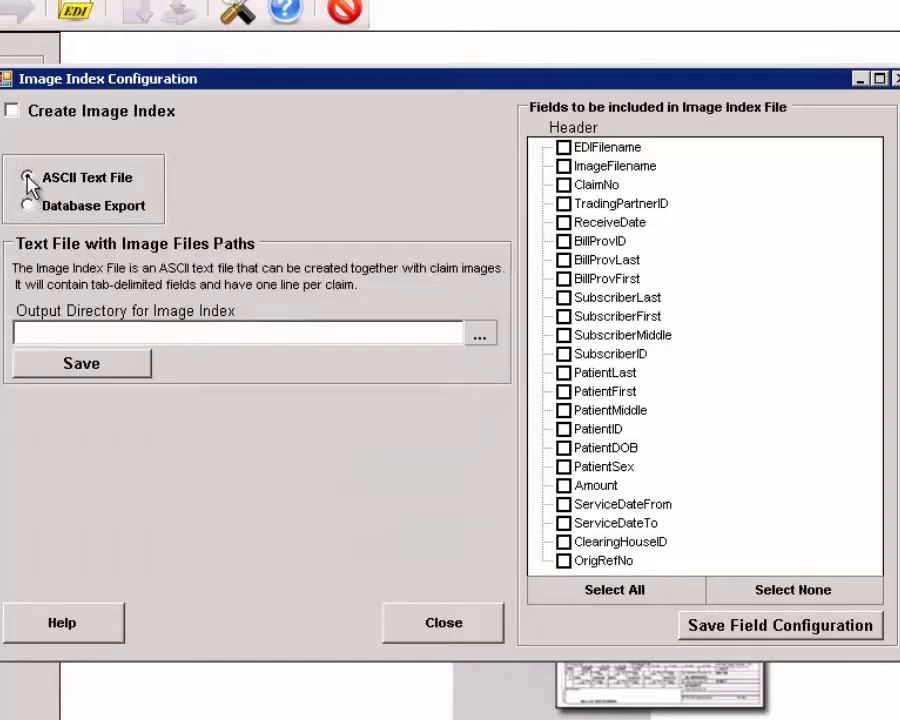
pyautogui.click(460, 620)
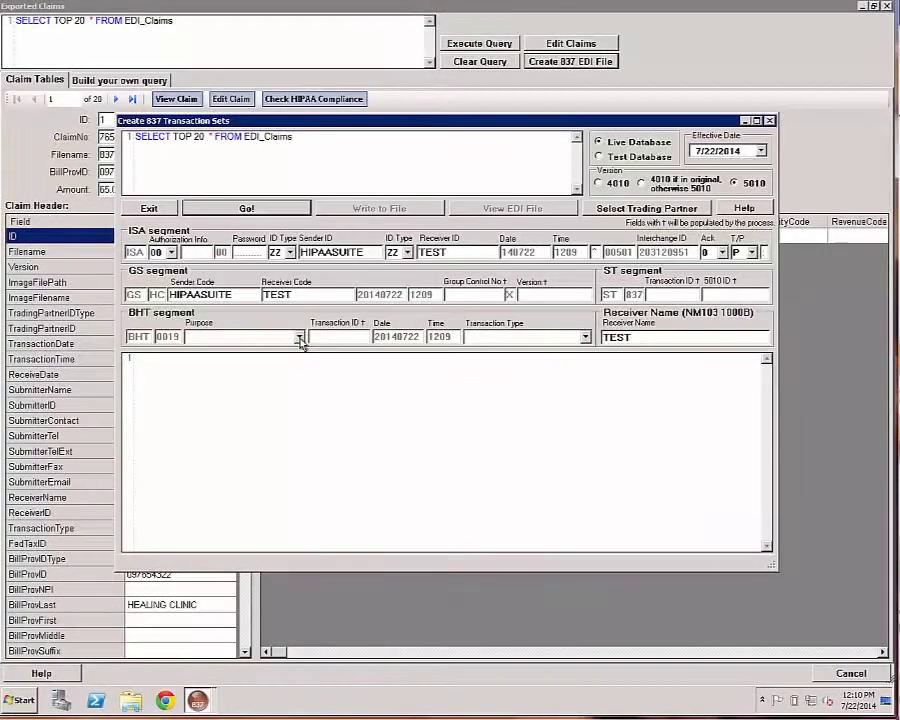
# - Generate an 837 transaction set from the queried claims with purpose 00 - Original and transaction type RP - Reporting
pyautogui.click(298, 337)
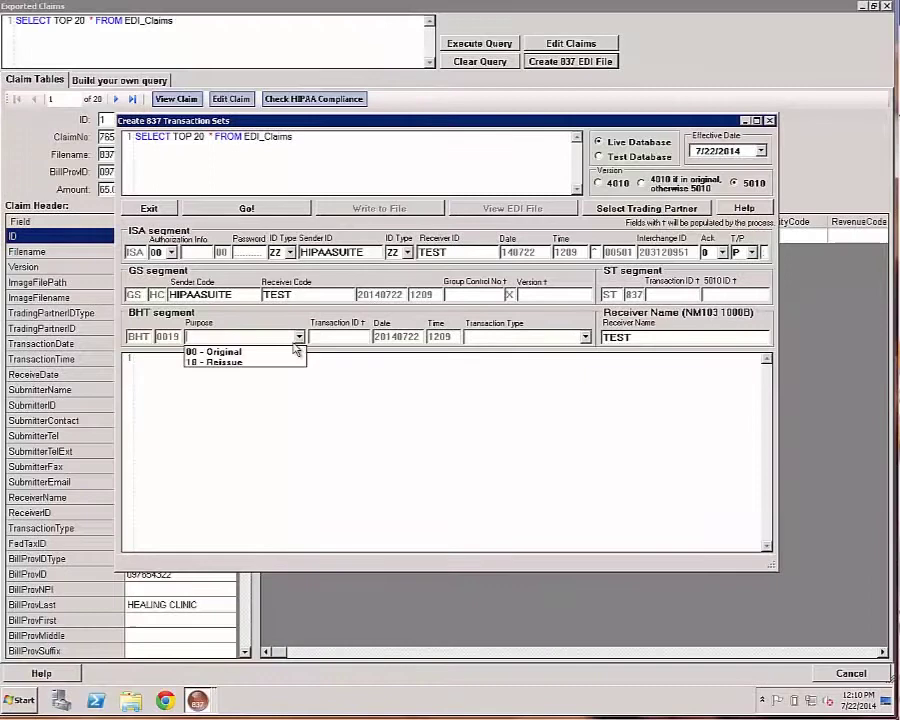
pyautogui.click(214, 352)
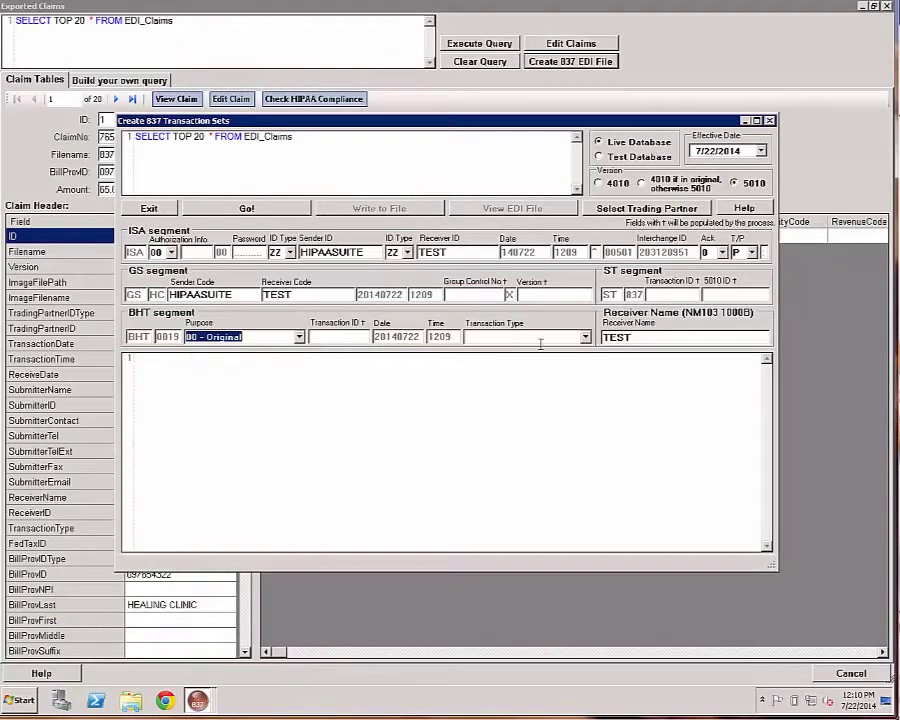
pyautogui.click(585, 337)
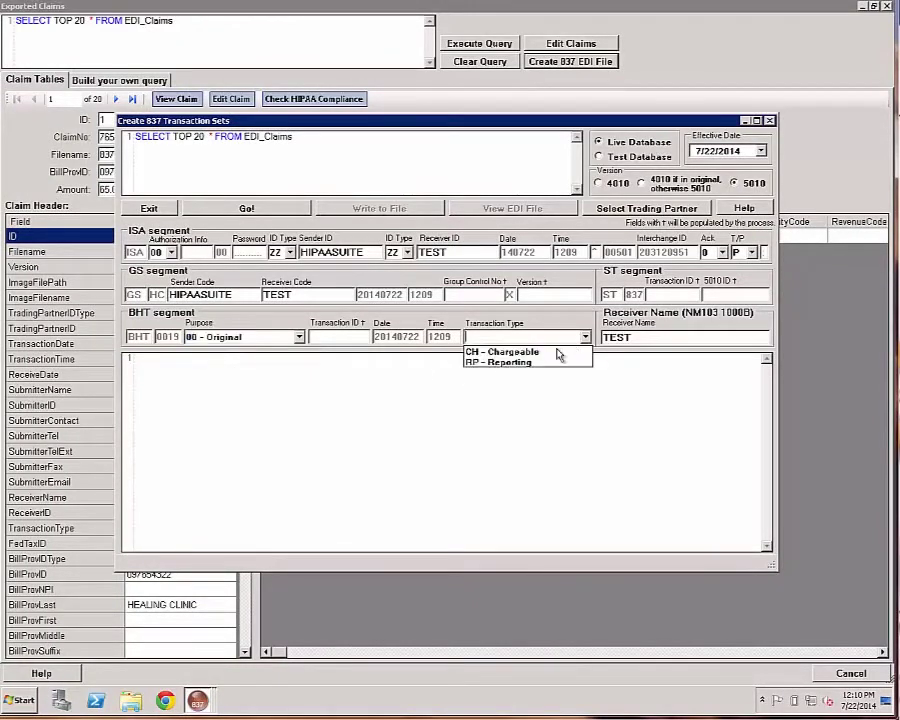
pyautogui.click(510, 363)
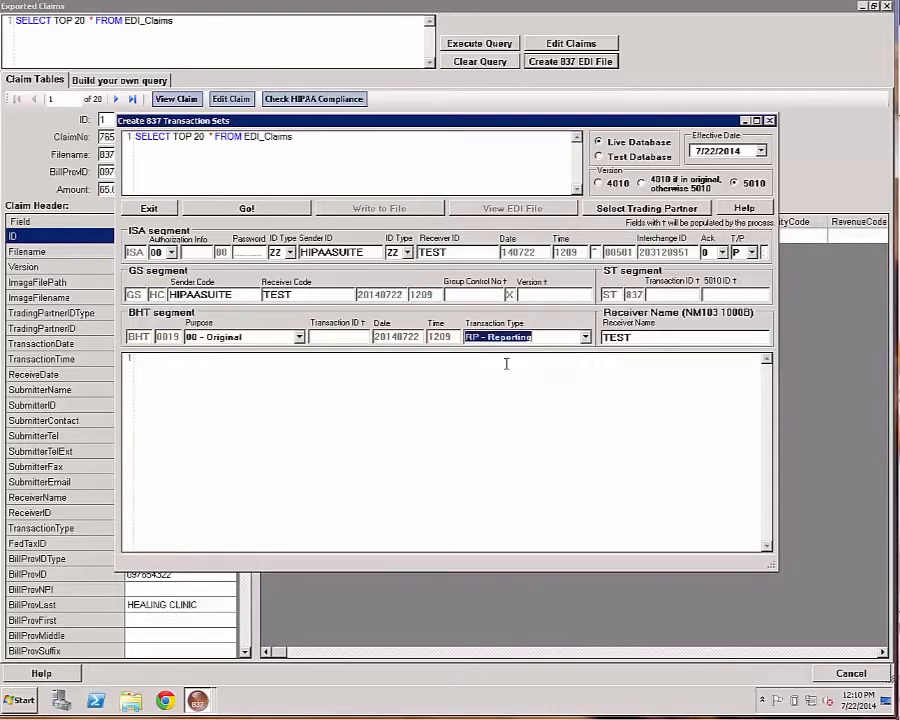
pyautogui.click(232, 208)
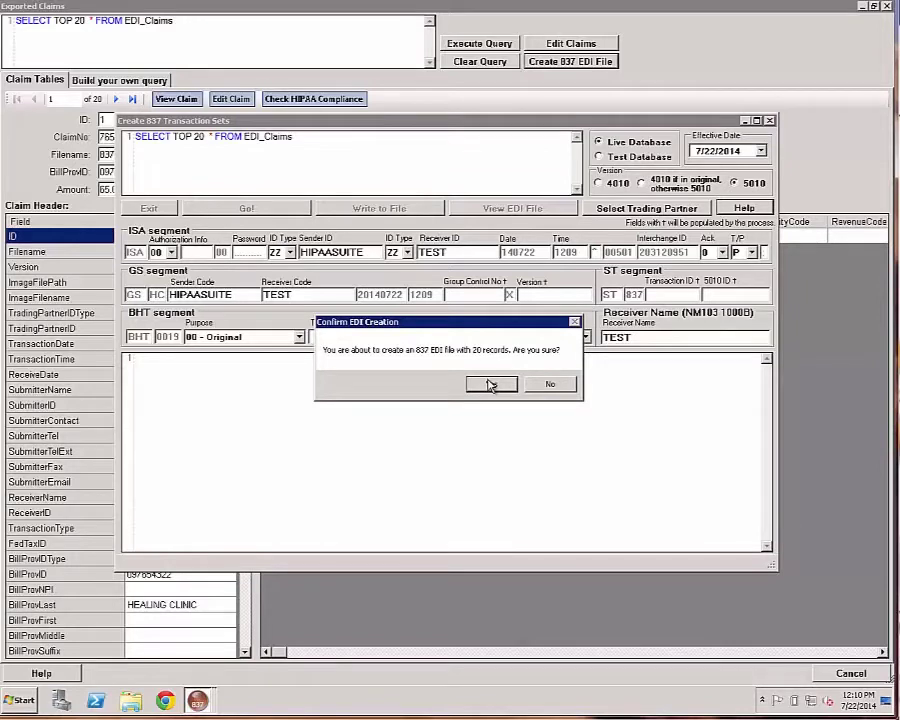
pyautogui.click(490, 384)
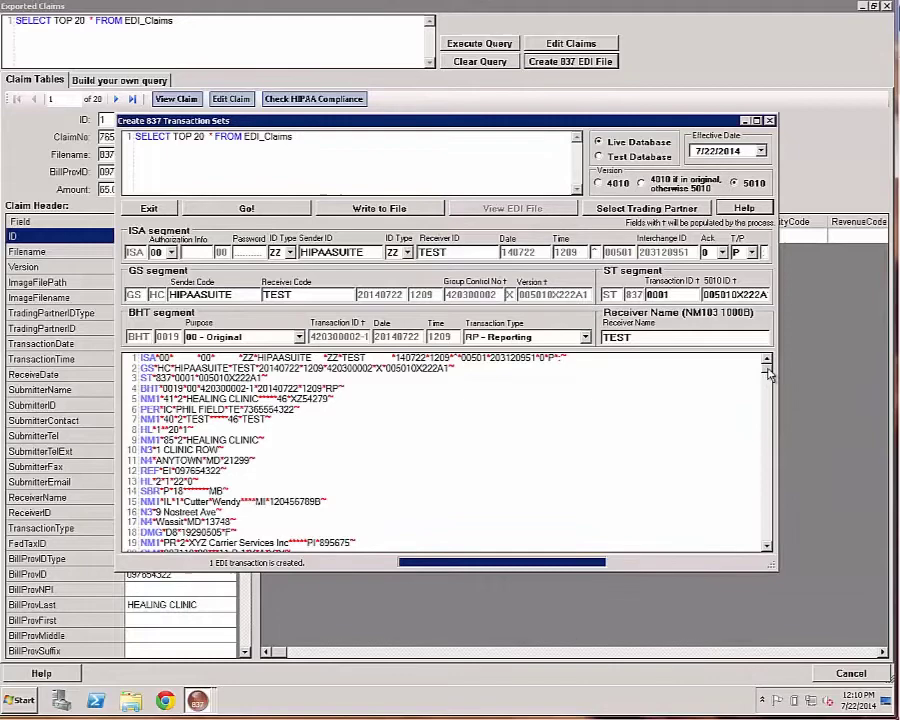
# - Write the generated 837 transaction to a file using the default path and names
pyautogui.moveTo(766, 385)
pyautogui.mouseDown()
pyautogui.moveTo(770, 446)
pyautogui.moveTo(767, 365)
pyautogui.mouseUp()
pyautogui.click(402, 210)
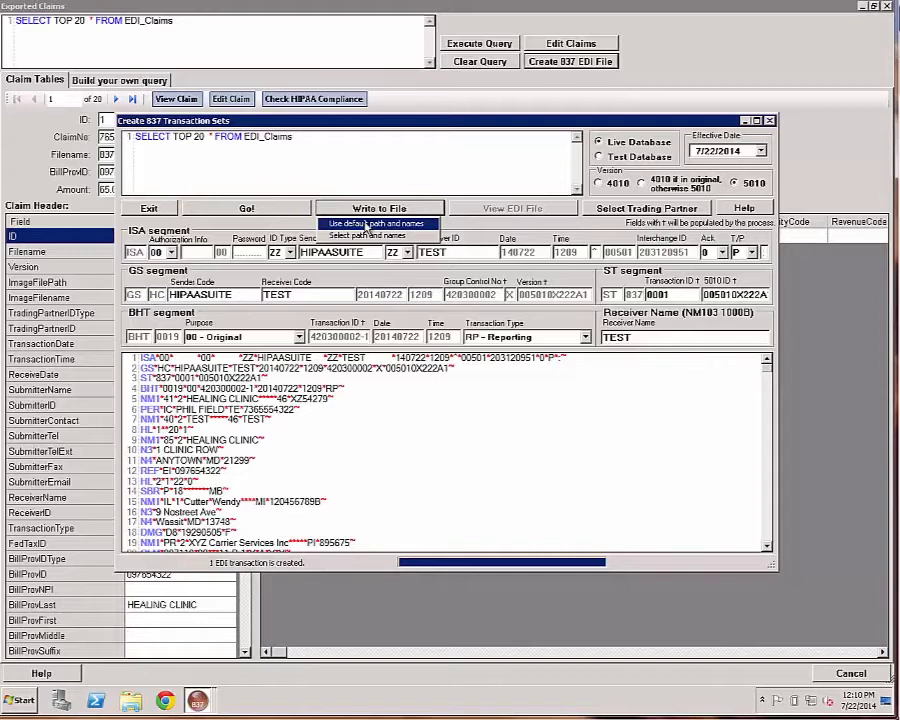
pyautogui.click(367, 224)
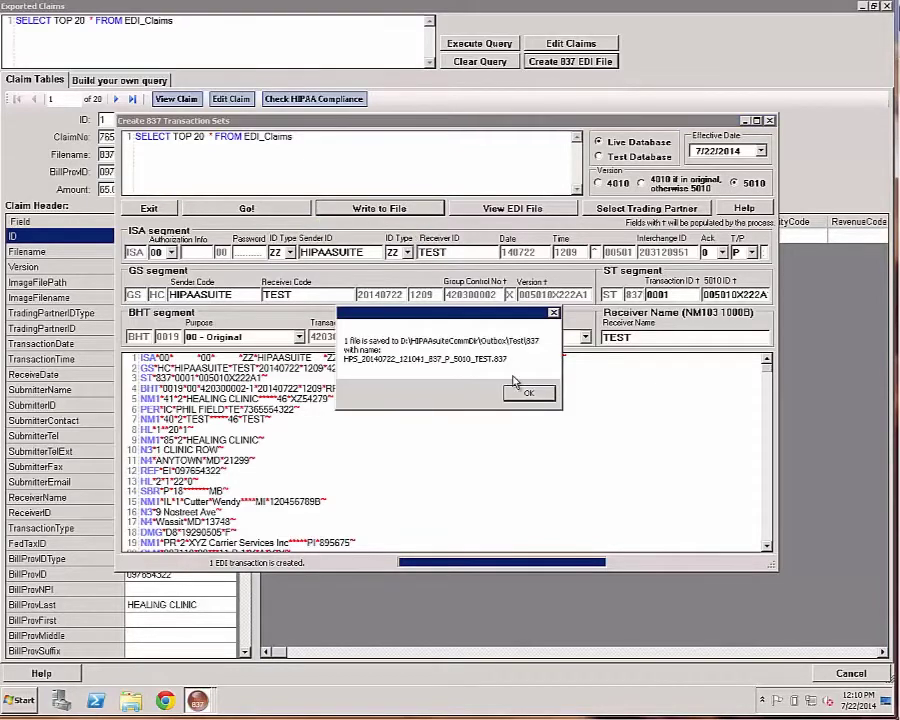
pyautogui.click(528, 394)
# - View the saved 837 EDI file and return to the main window, closing the 837 creation and Exported Claims windows
pyautogui.click(514, 208)
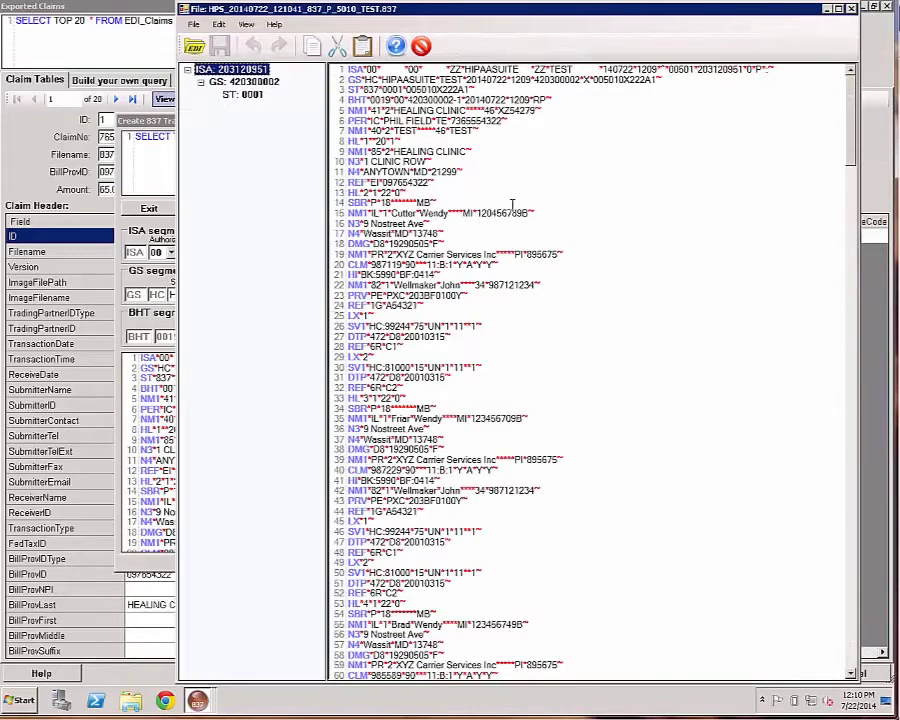
pyautogui.click(851, 10)
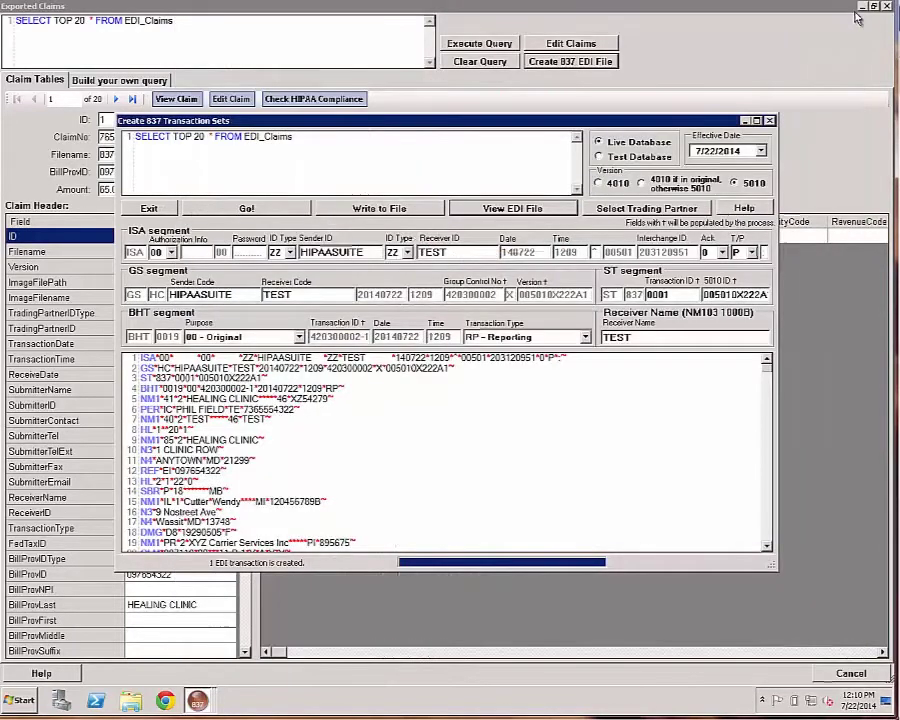
pyautogui.click(769, 121)
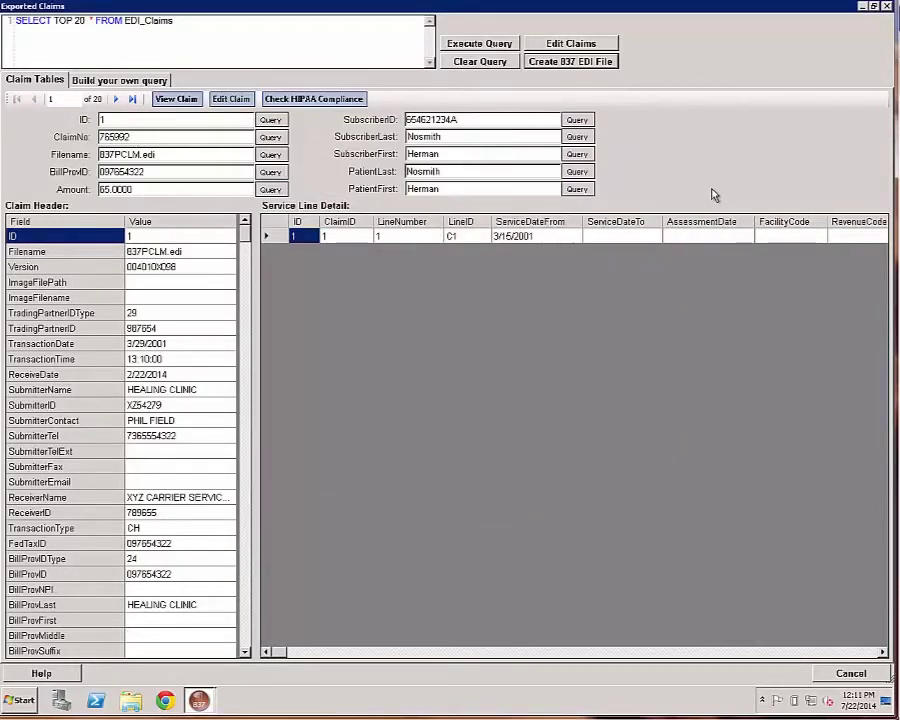
pyautogui.click(886, 7)
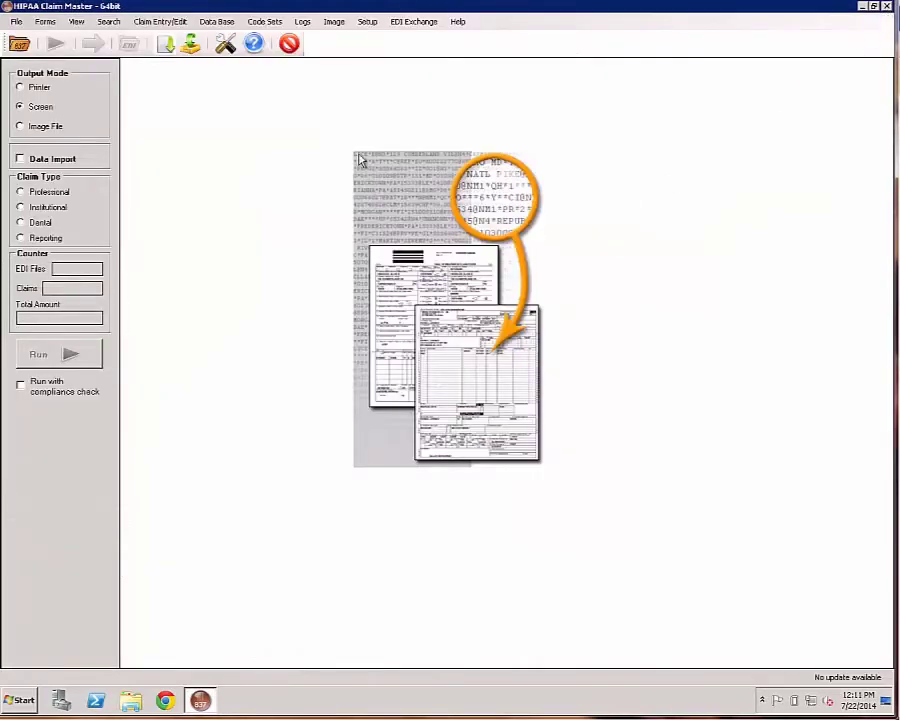
# - Examine the Header and Detail fields available for export in the ODBC connection settings
pyautogui.click(155, 25)
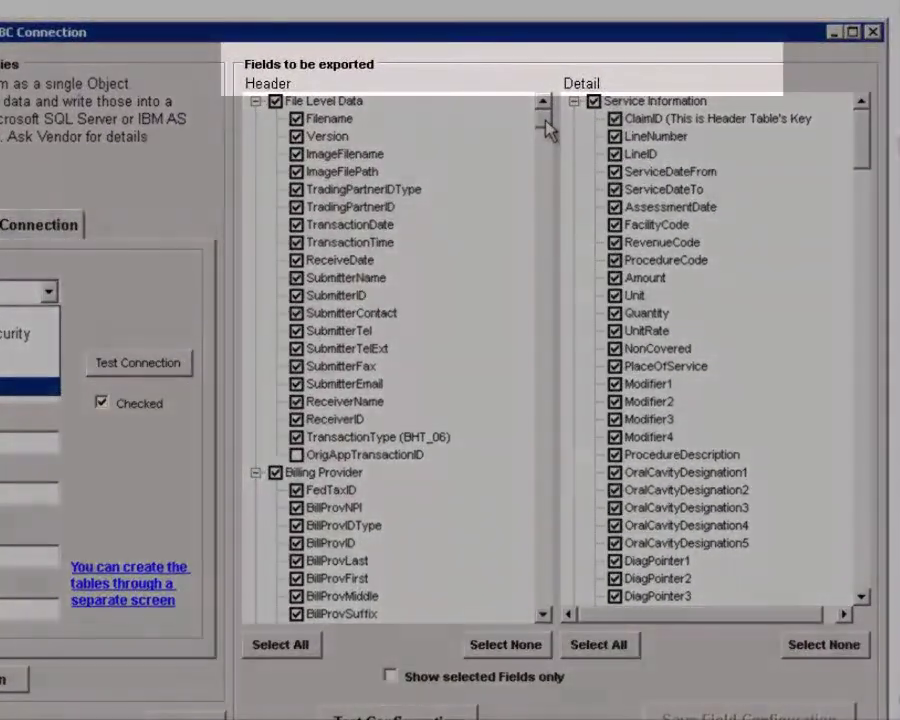
pyautogui.press('Return')
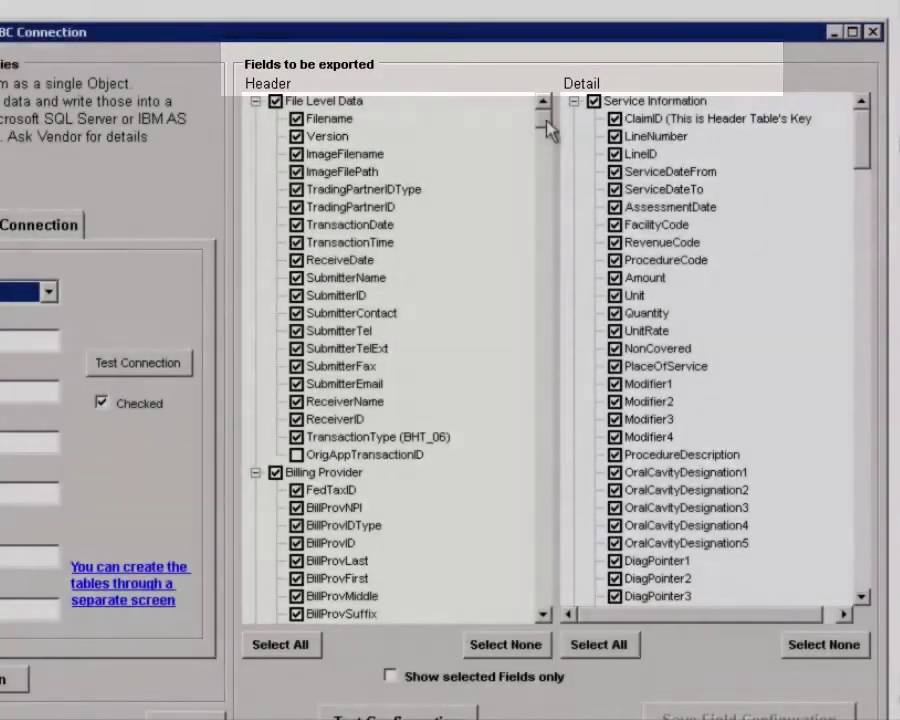
pyautogui.moveTo(544, 118); pyautogui.dragTo(565, 242)
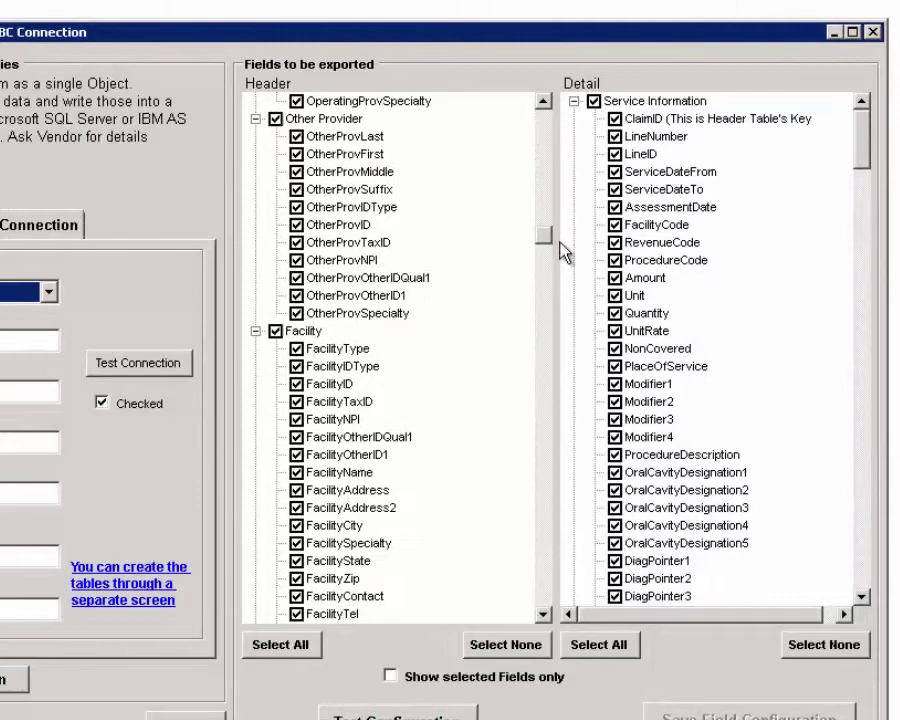
pyautogui.moveTo(560, 243); pyautogui.dragTo(542, 606)
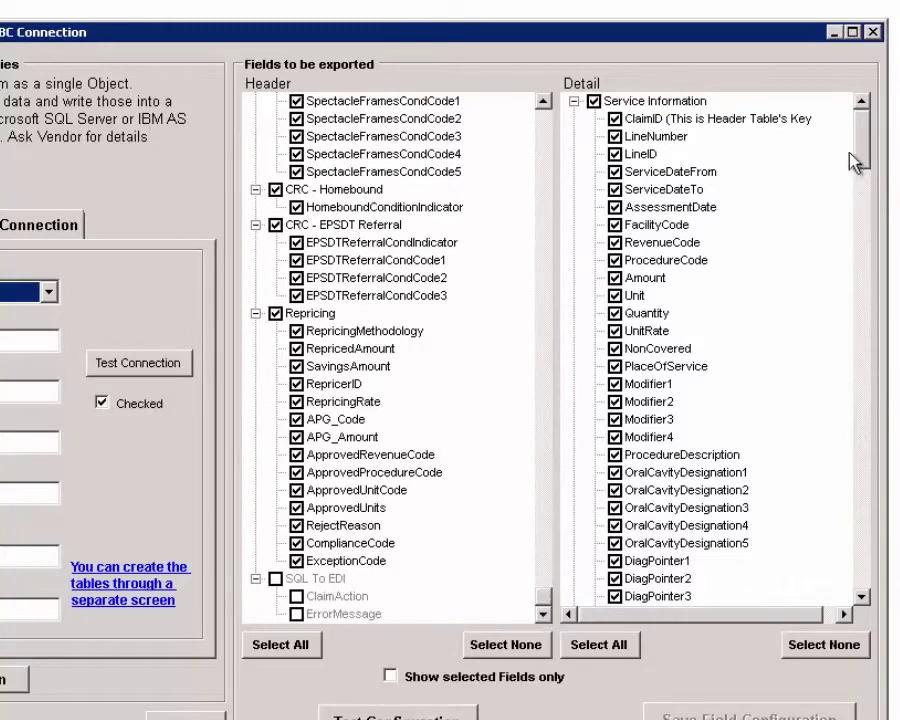
pyautogui.moveTo(860, 180); pyautogui.dragTo(893, 133)
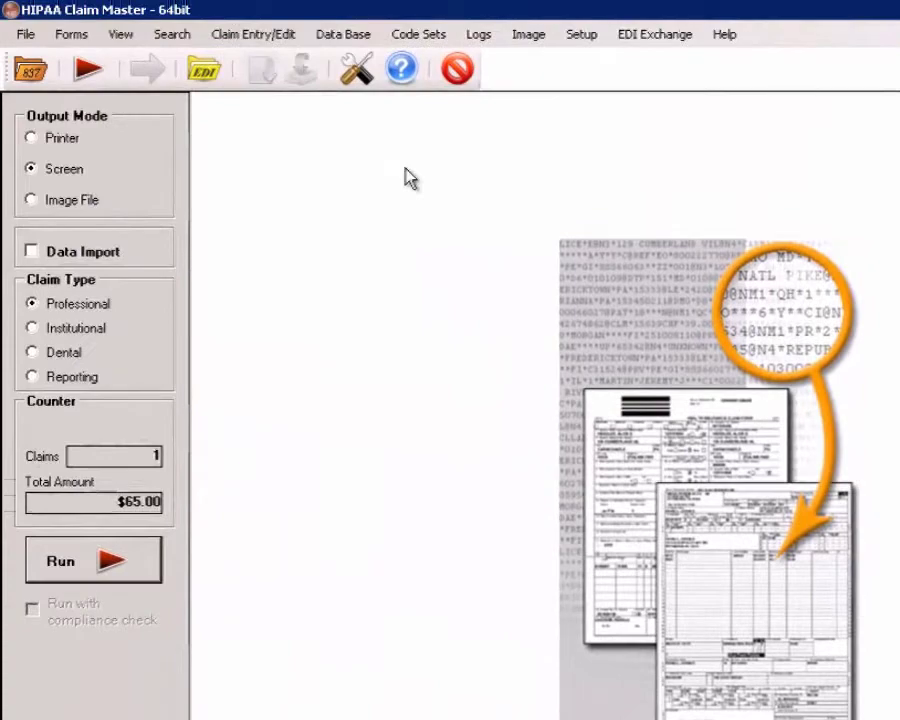
# - Open the exported claims from the database and view the first claim
pyautogui.click(341, 38)
pyautogui.click(362, 84)
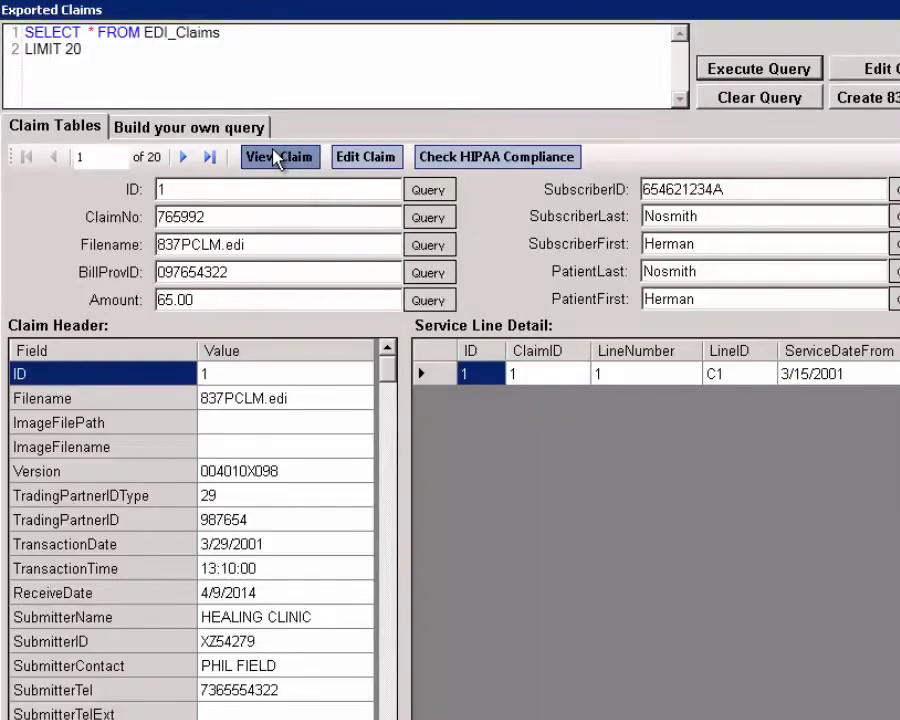
pyautogui.click(279, 160)
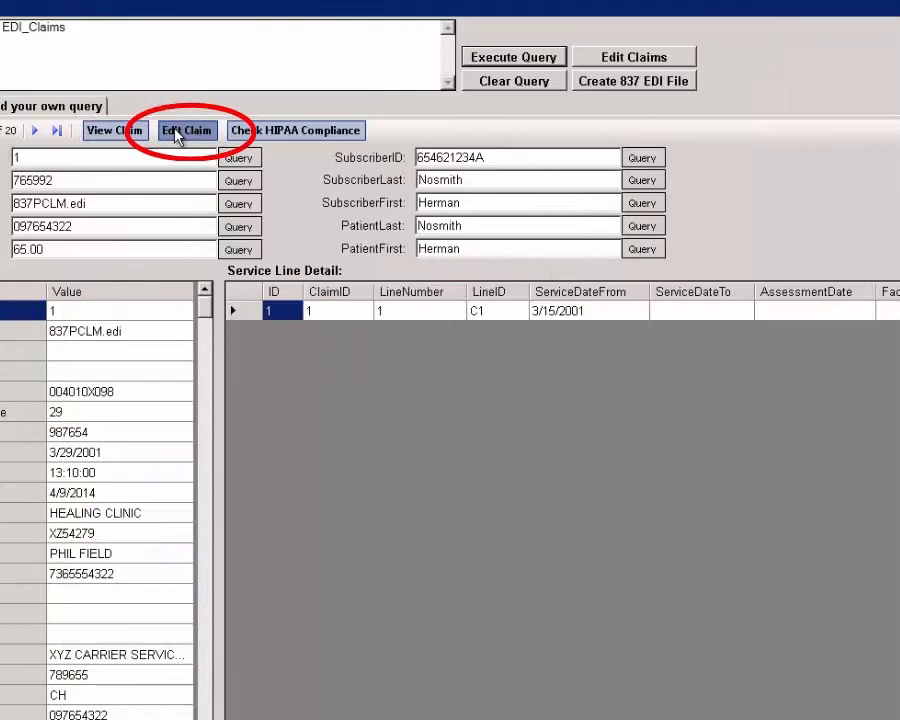
# - Open the first exported claim for editing, review its provider, COB and service line sections, and exit the claim editor
pyautogui.click(178, 135)
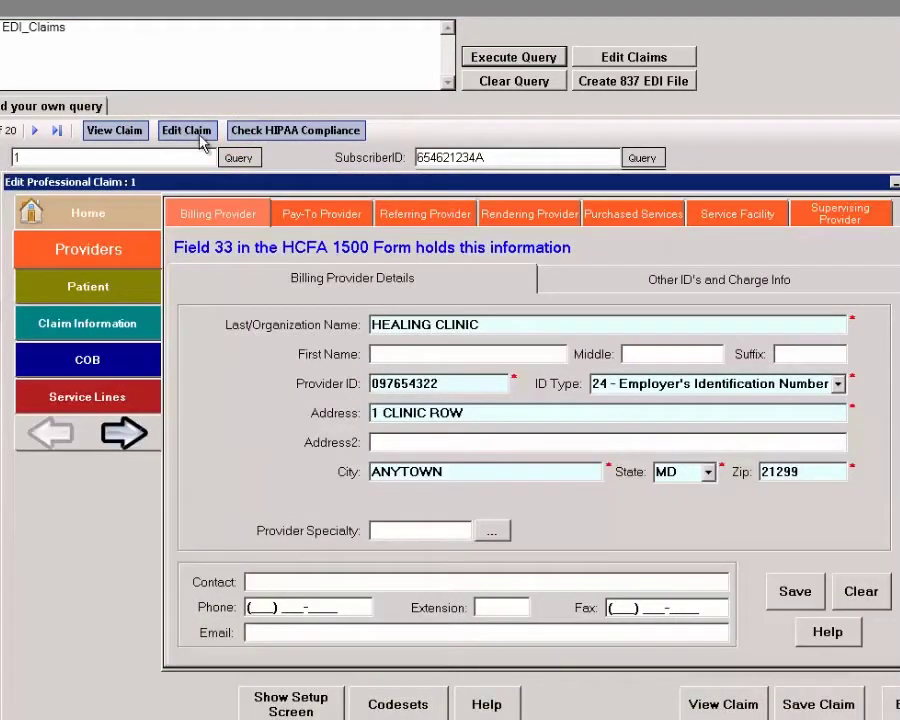
pyautogui.click(338, 222)
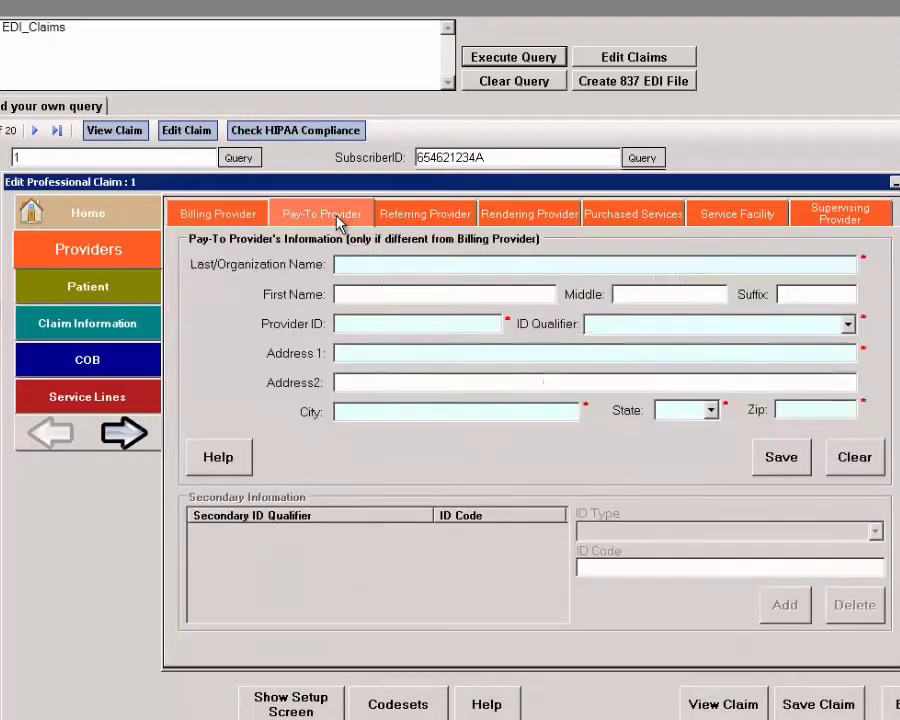
pyautogui.click(424, 216)
pyautogui.click(532, 216)
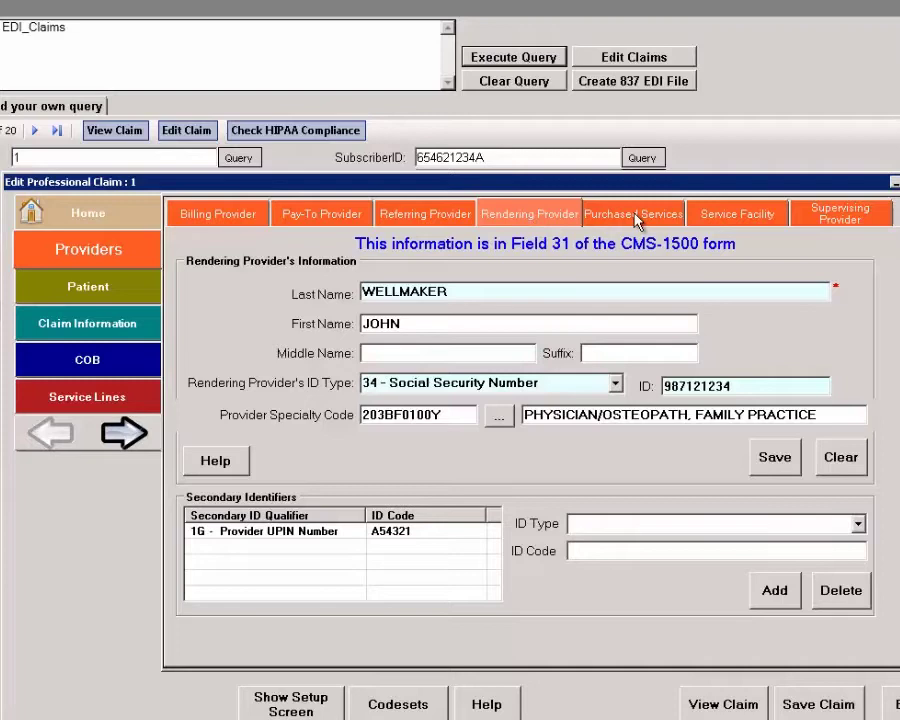
pyautogui.click(98, 366)
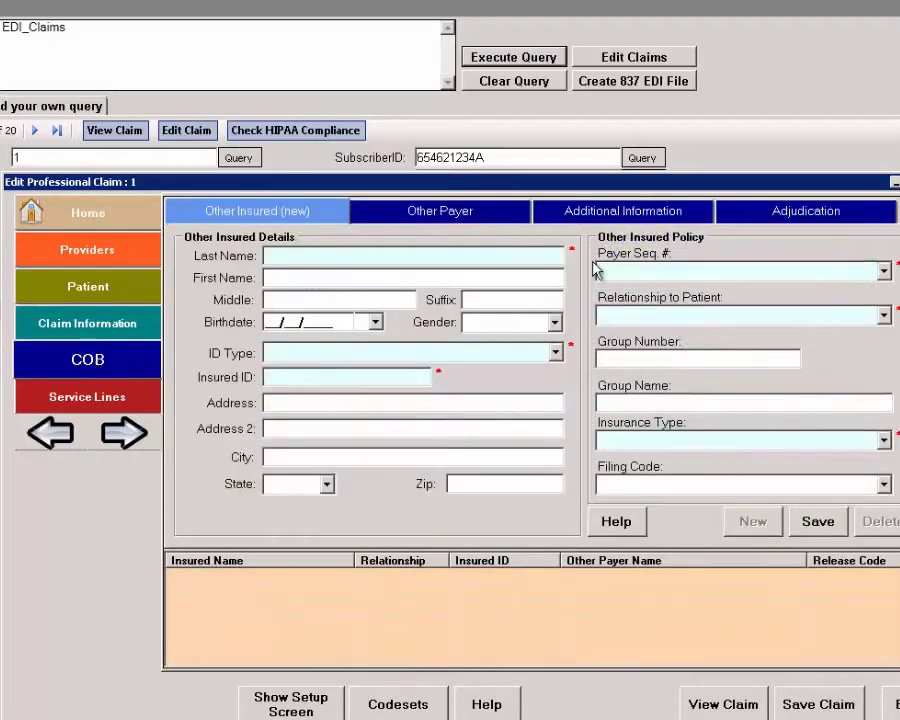
pyautogui.click(105, 403)
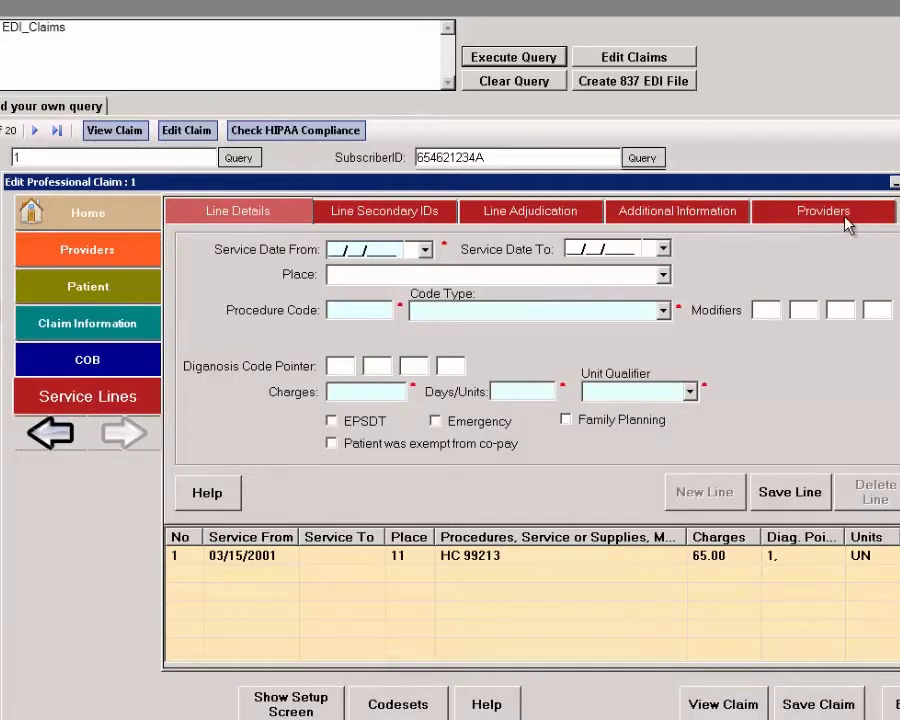
pyautogui.click(893, 710)
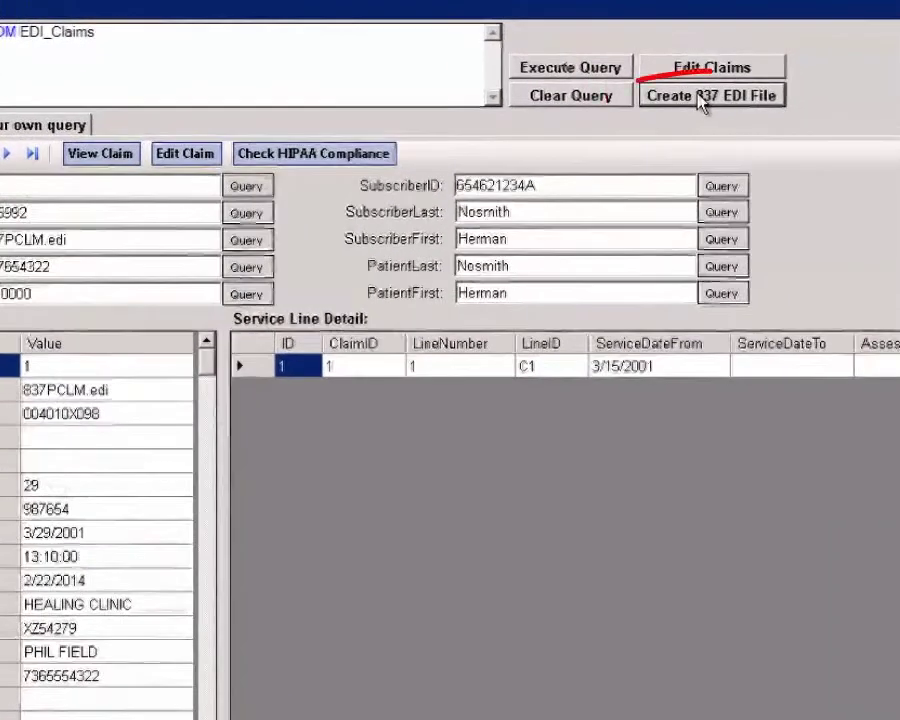
# - Prepare an 837 EDI file from the queried claims for trading partner TEST with purpose 00 - Original and transaction type RP - Reporting
pyautogui.click(732, 106)
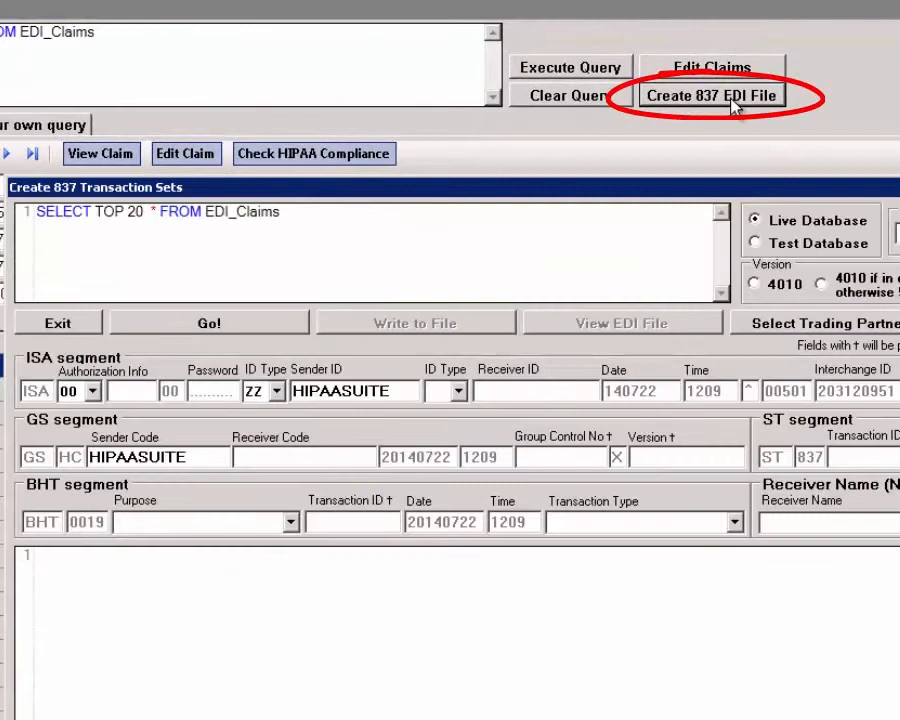
pyautogui.click(818, 330)
pyautogui.press('Return')
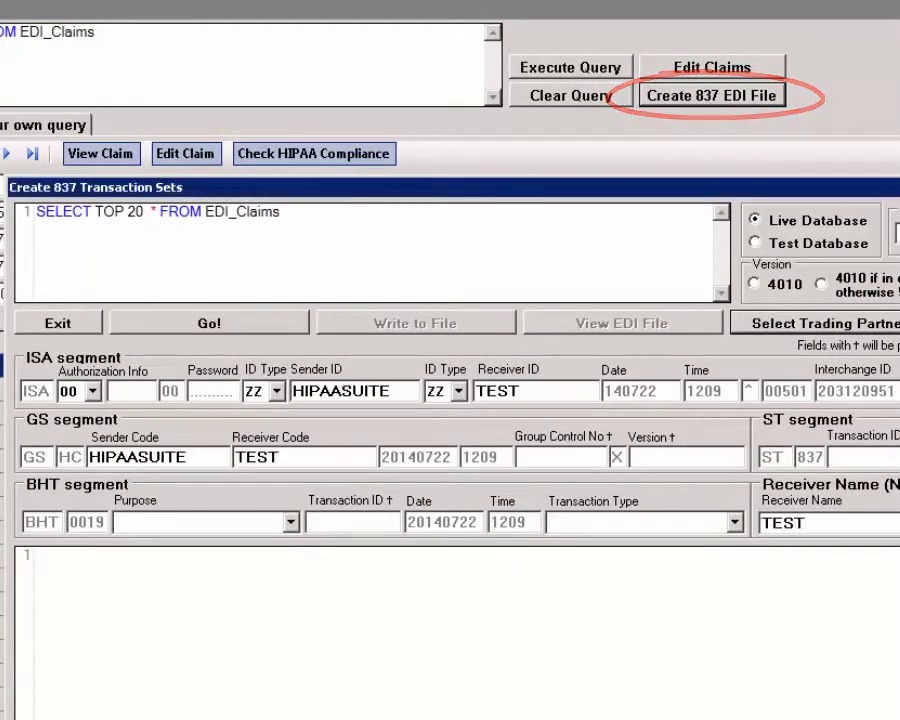
pyautogui.click(293, 525)
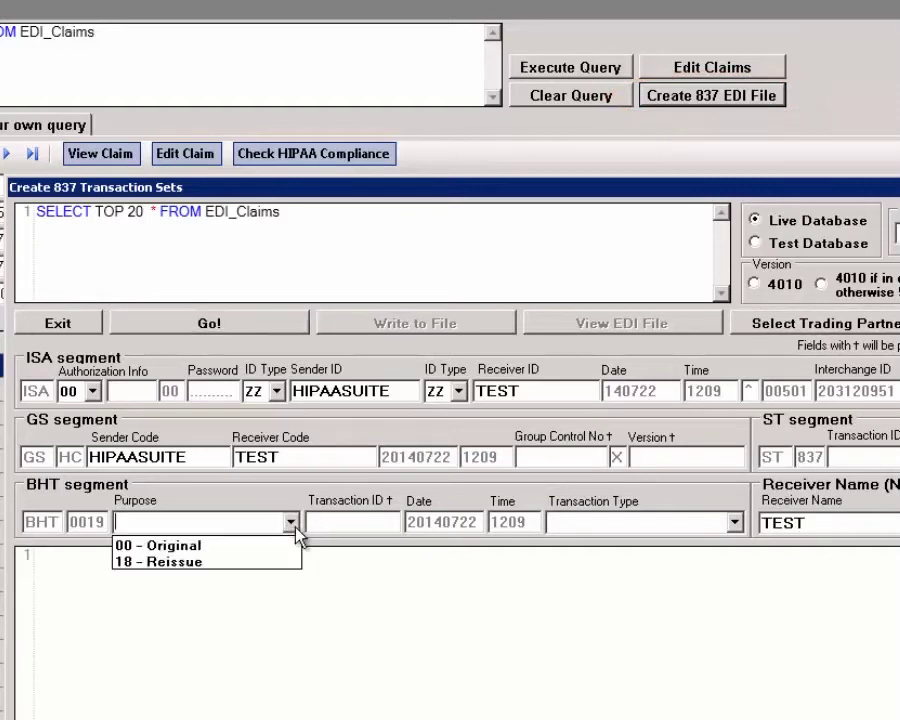
pyautogui.click(185, 545)
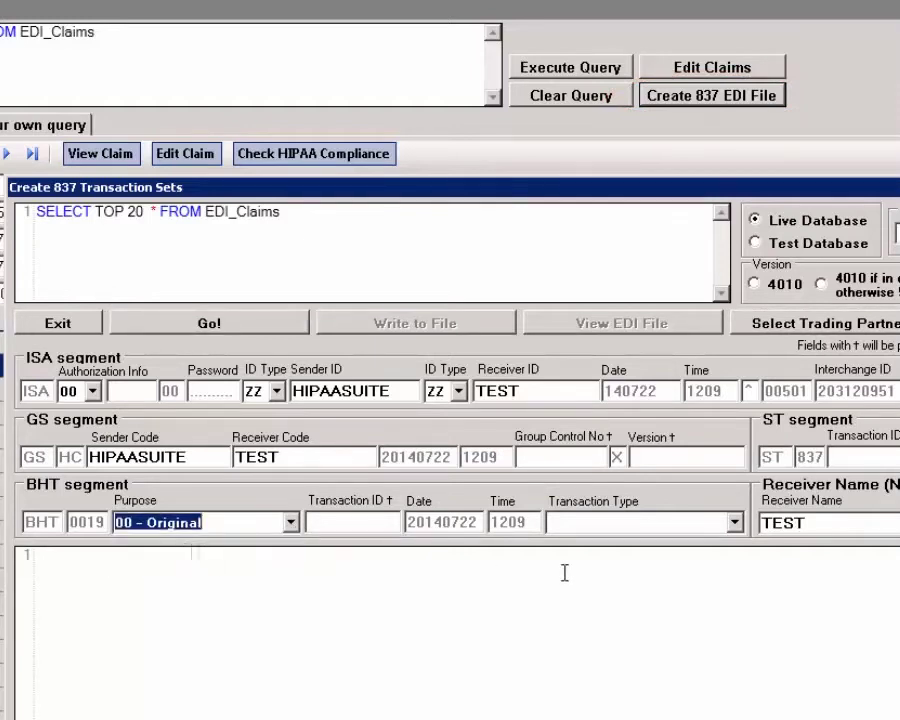
pyautogui.click(733, 523)
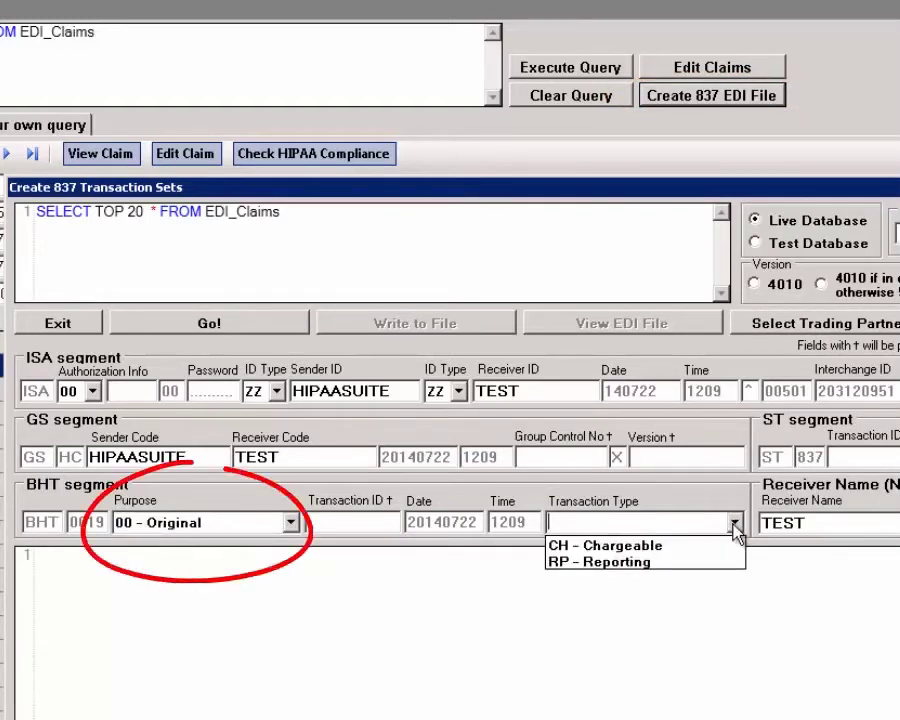
pyautogui.click(612, 564)
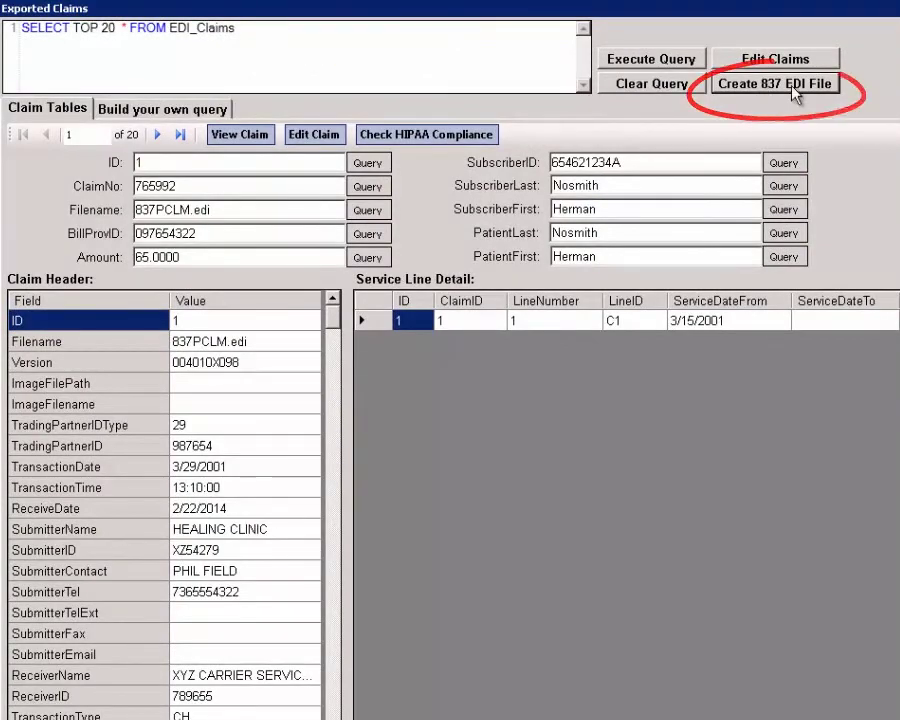
# - Reopen 837 creation for the queried claims, select trading partner TEST and generate the transaction set
pyautogui.click(766, 88)
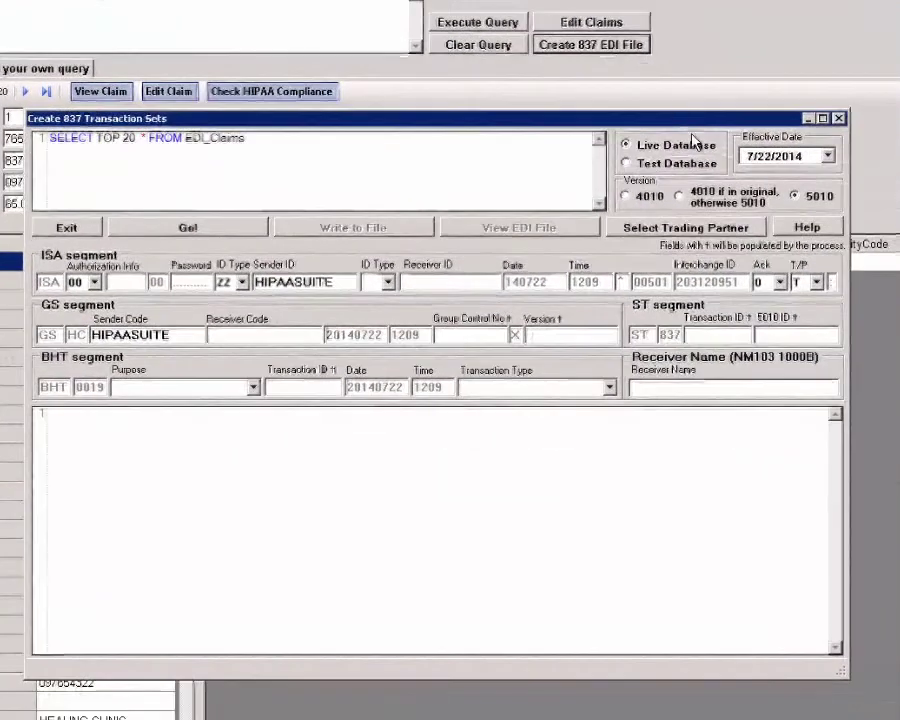
pyautogui.click(679, 237)
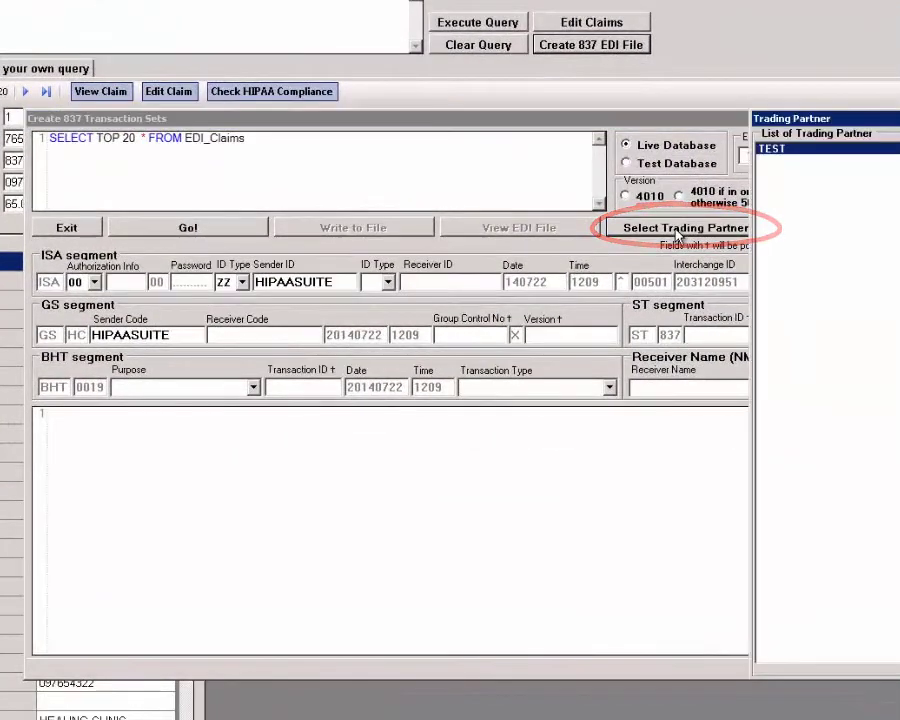
pyautogui.doubleClick(783, 161)
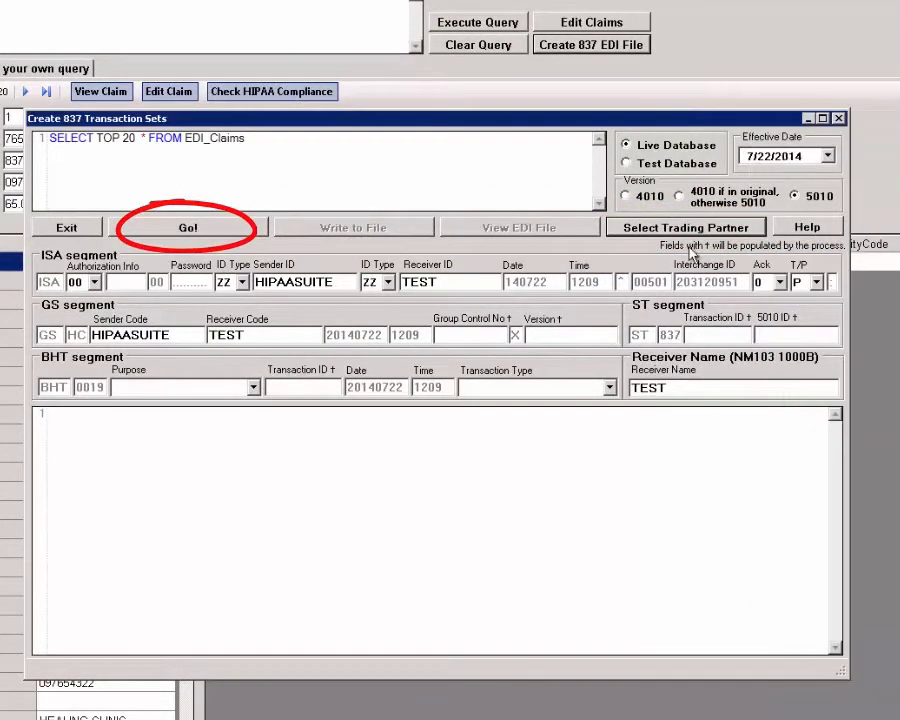
pyautogui.click(182, 231)
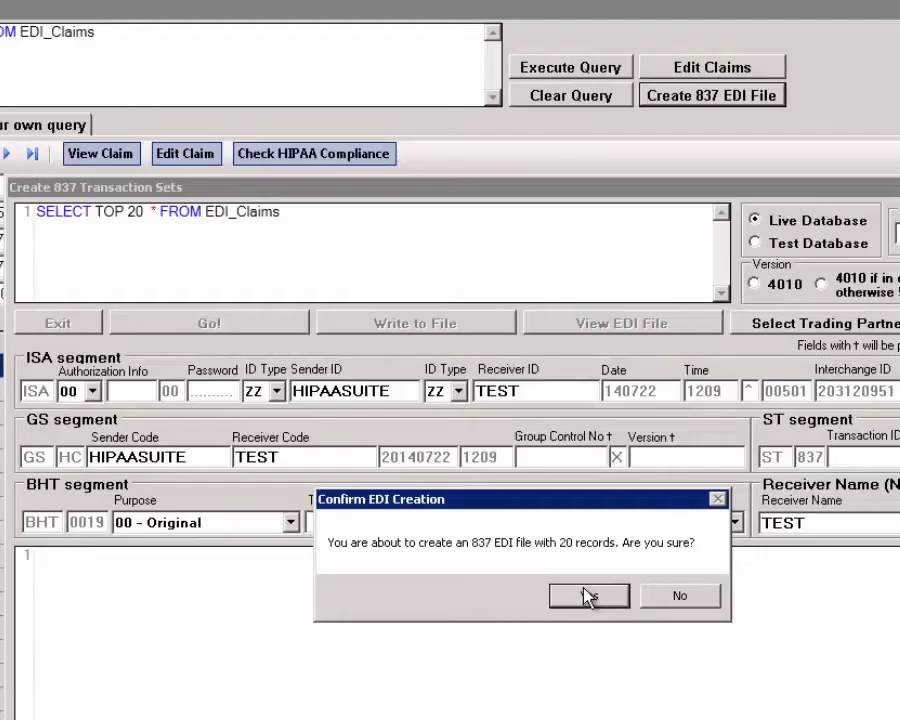
pyautogui.click(588, 597)
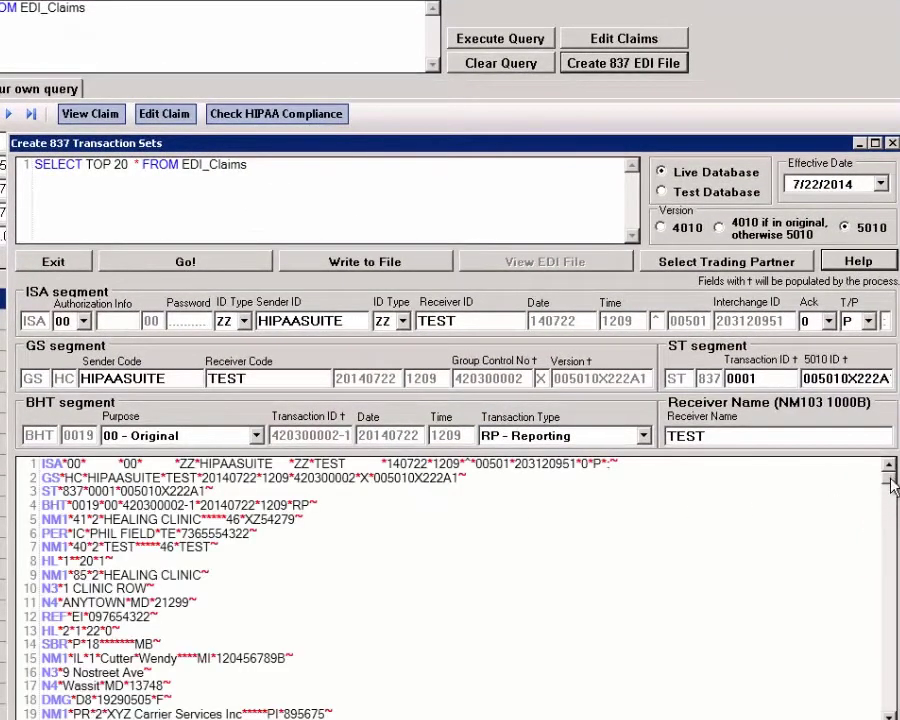
# - Write the generated 837 transaction to a file using the default path and names, view the saved EDI file and close it
pyautogui.moveTo(890, 487); pyautogui.dragTo(875, 442)
pyautogui.click(340, 262)
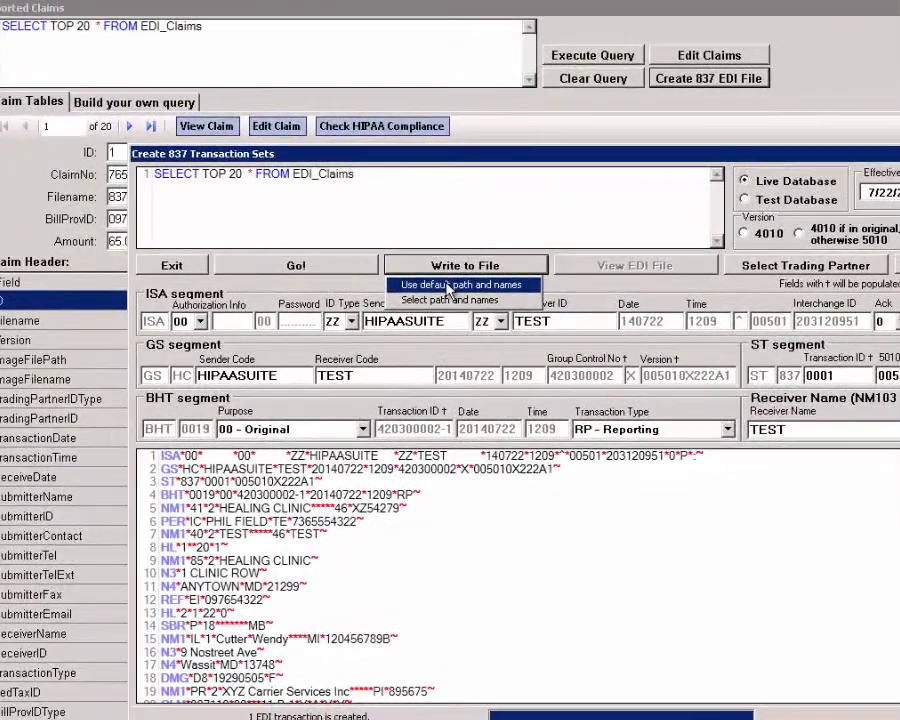
pyautogui.click(449, 287)
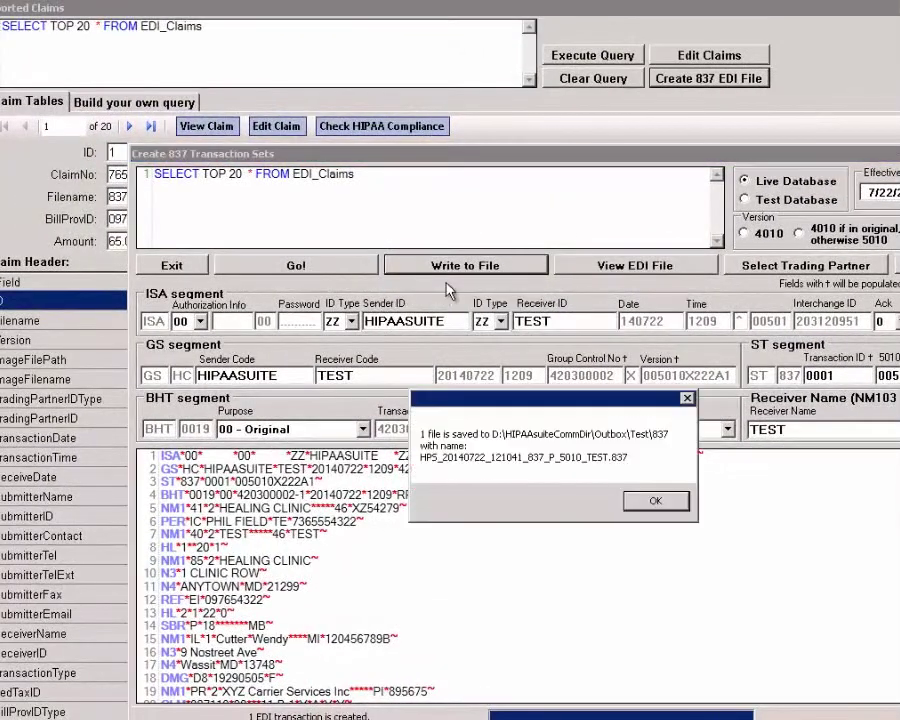
pyautogui.click(652, 502)
pyautogui.click(634, 265)
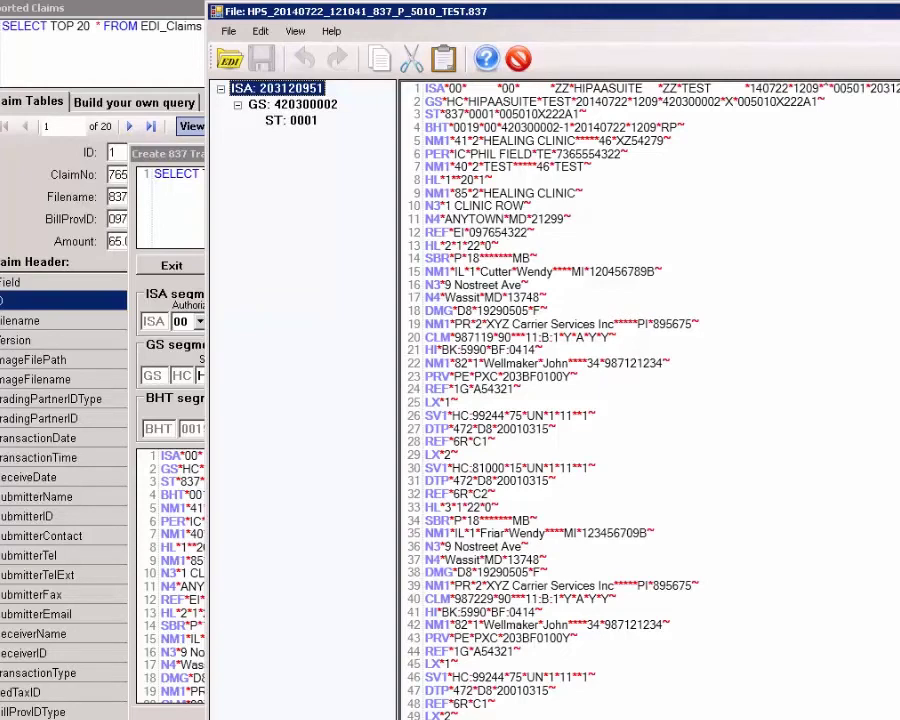
pyautogui.hotkey('alt', 'F4')
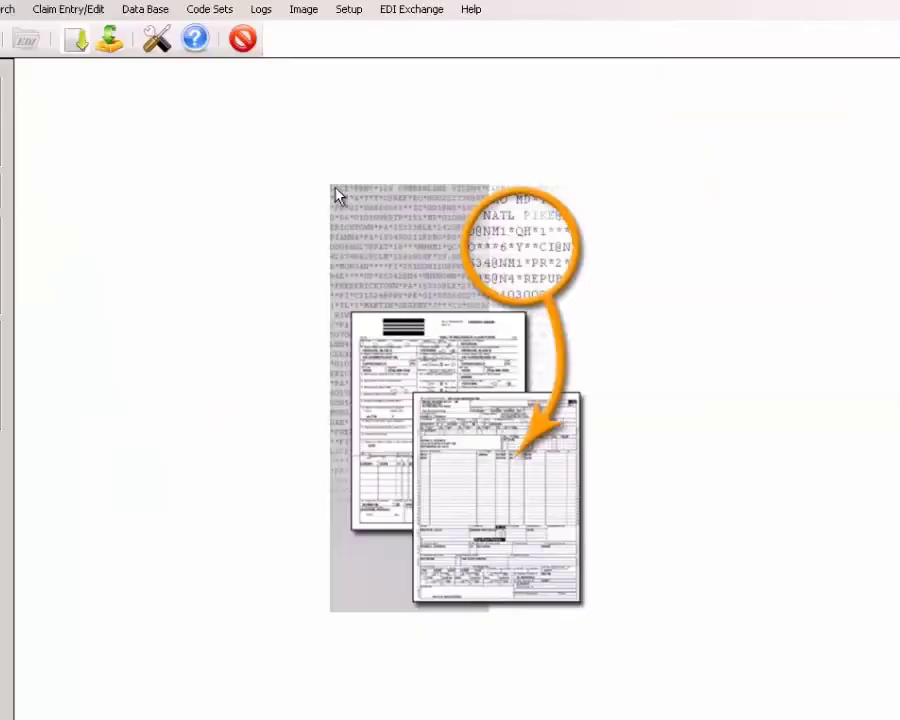
# - Start a new professional claim to view its blank entry form and exit it
pyautogui.click(62, 14)
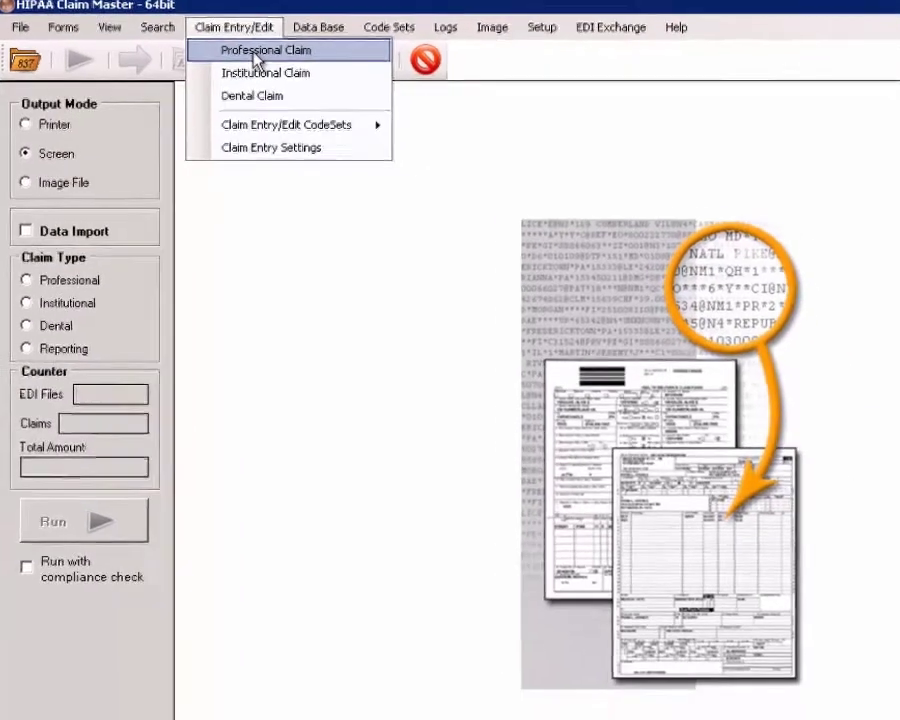
pyautogui.click(284, 62)
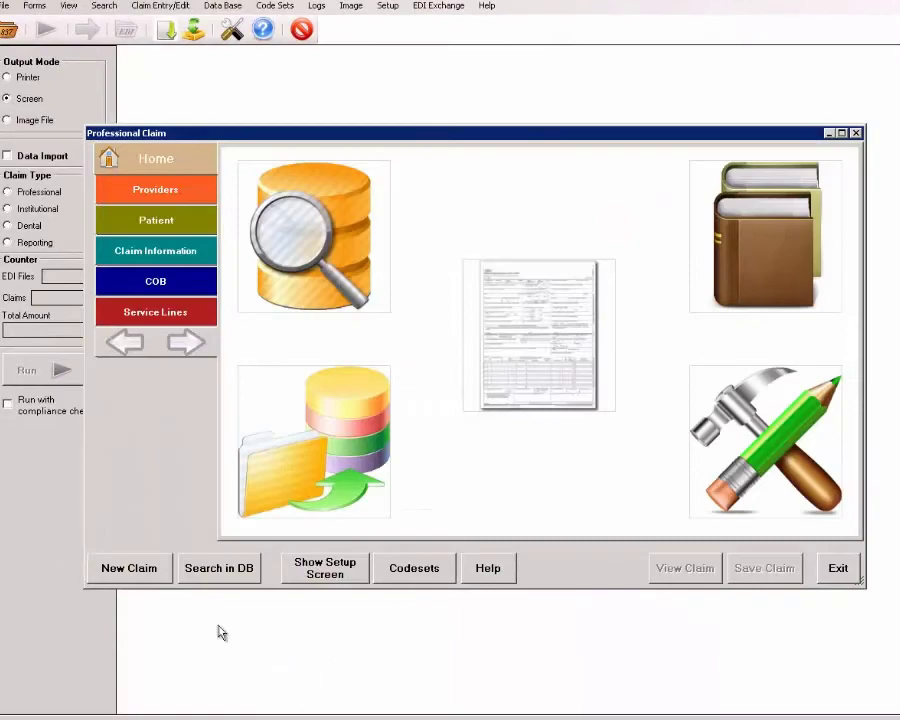
pyautogui.click(136, 574)
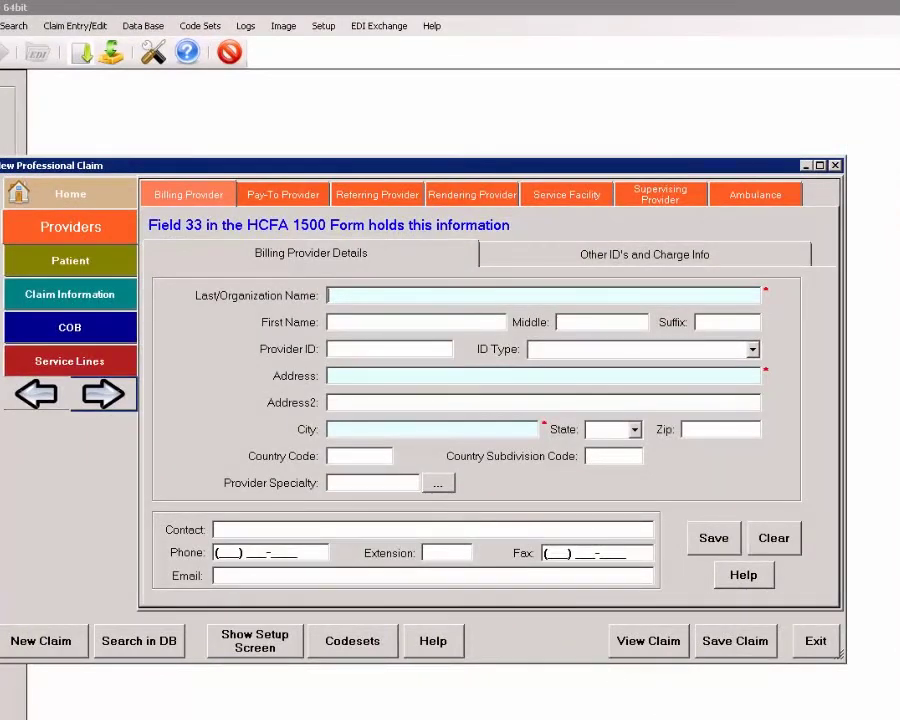
pyautogui.click(820, 643)
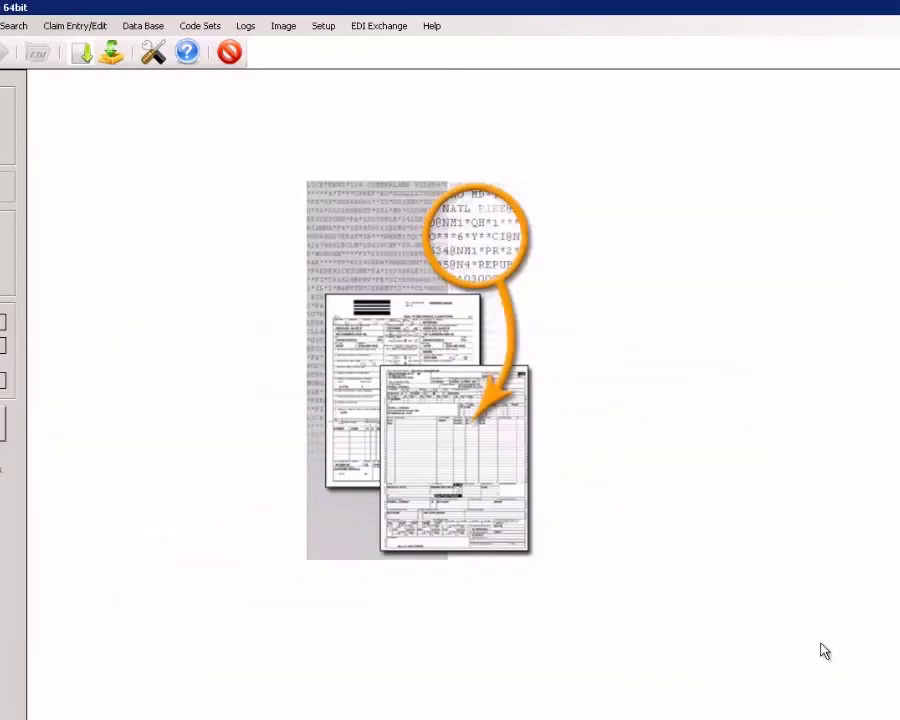